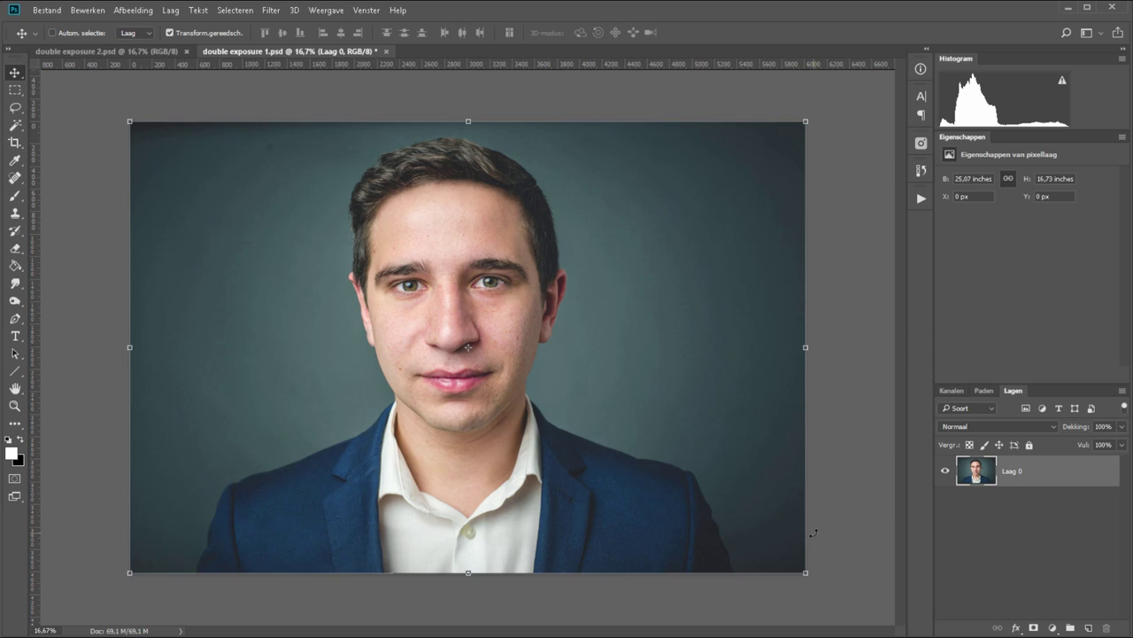
# - Magic Wand-select the grey-blue background, Shift-adding the side rings, hair patches and shoulder edge
pyautogui.click(106, 51)
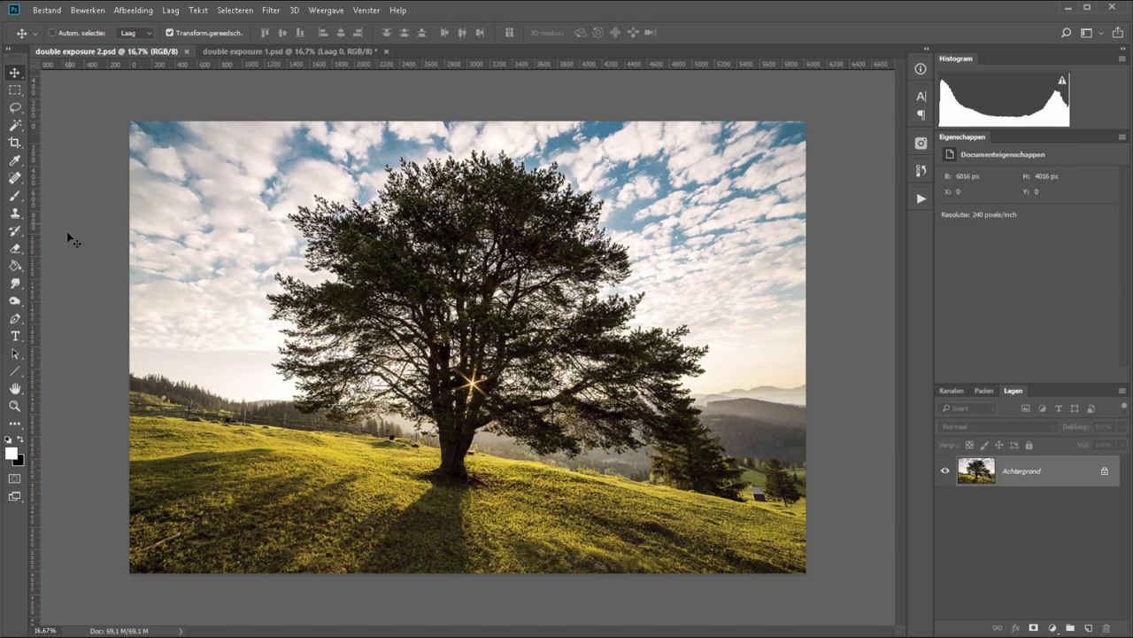
pyautogui.click(316, 51)
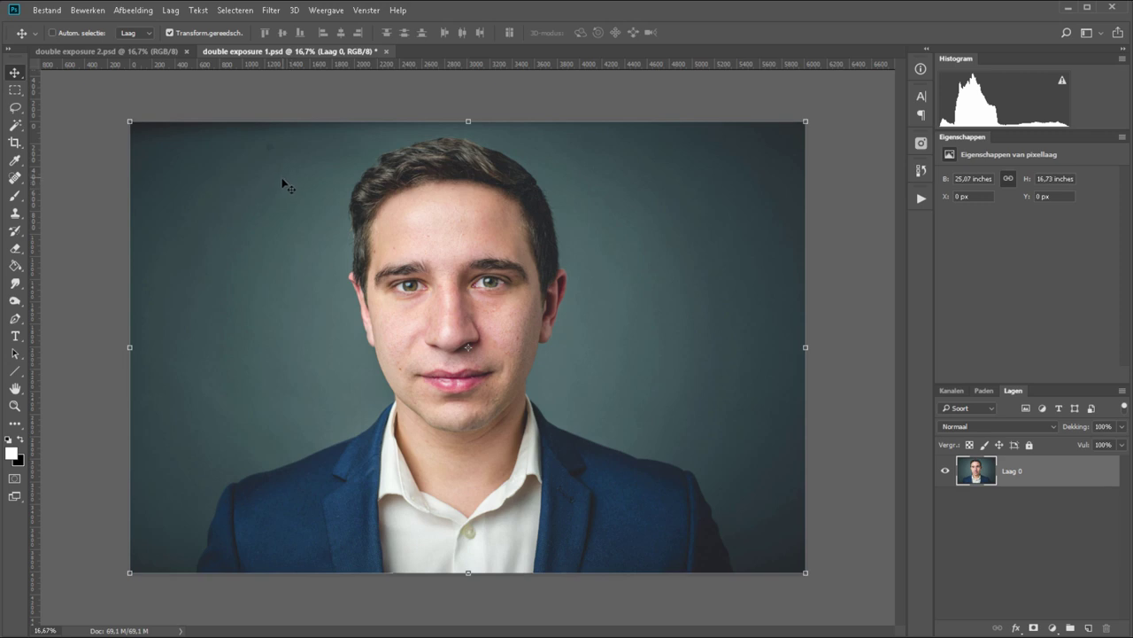
pyautogui.click(15, 127)
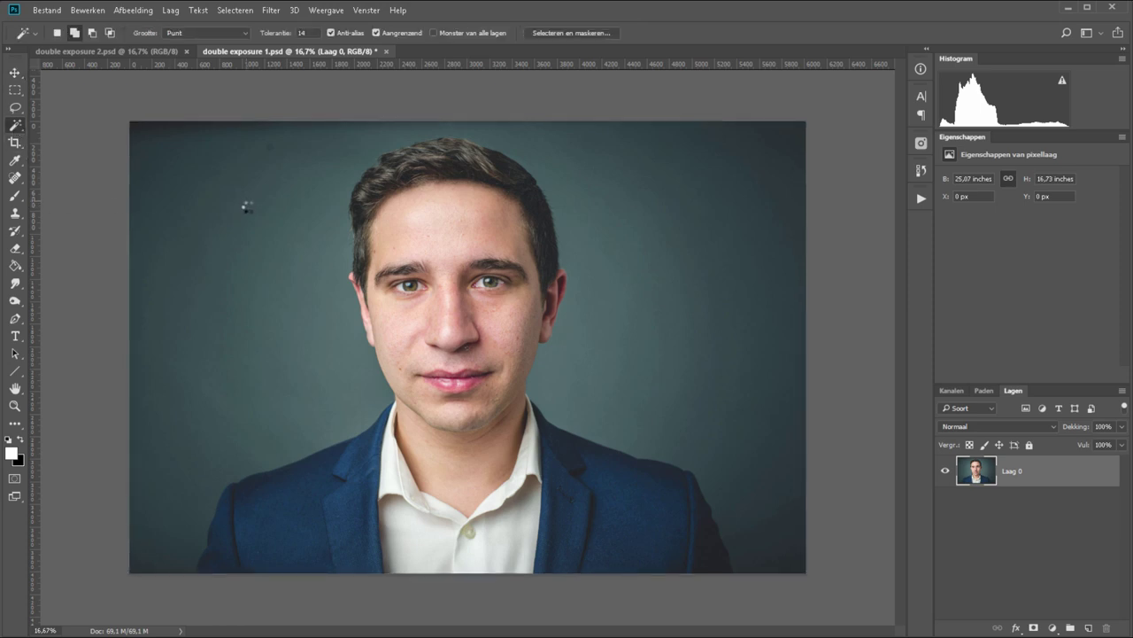
pyautogui.click(247, 207)
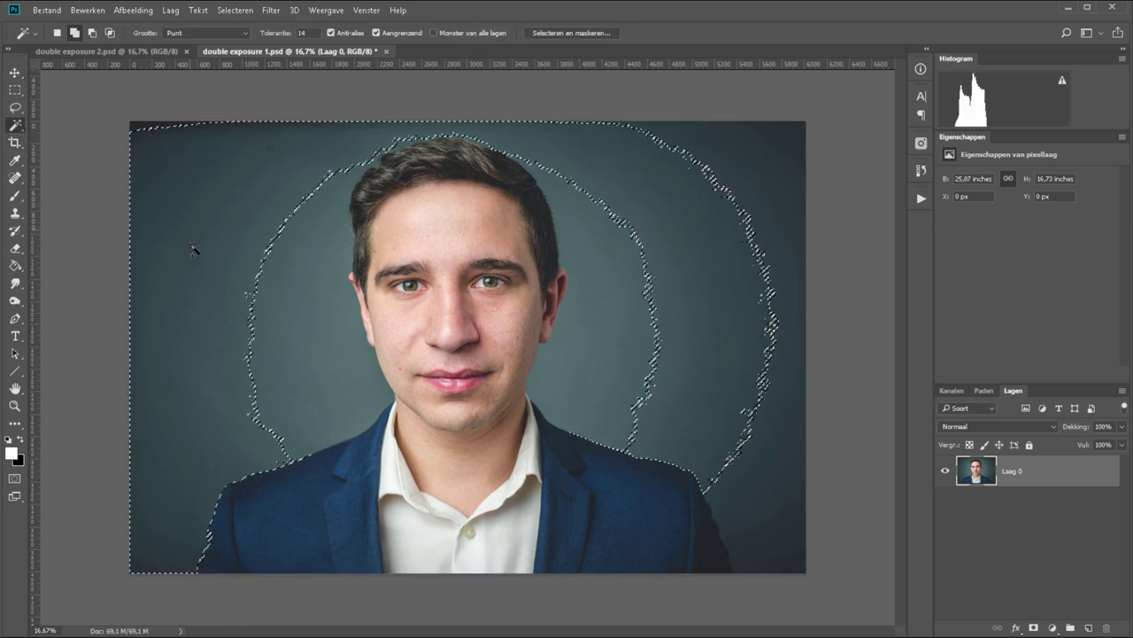
pyautogui.click(326, 332)
pyautogui.click(691, 486)
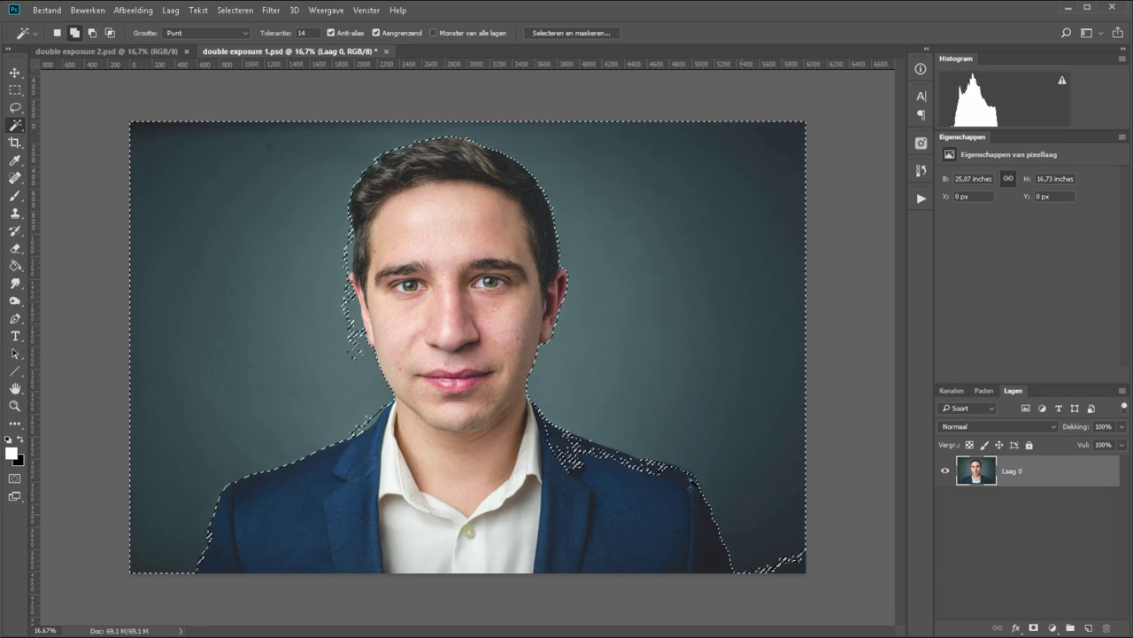
pyautogui.click(337, 353)
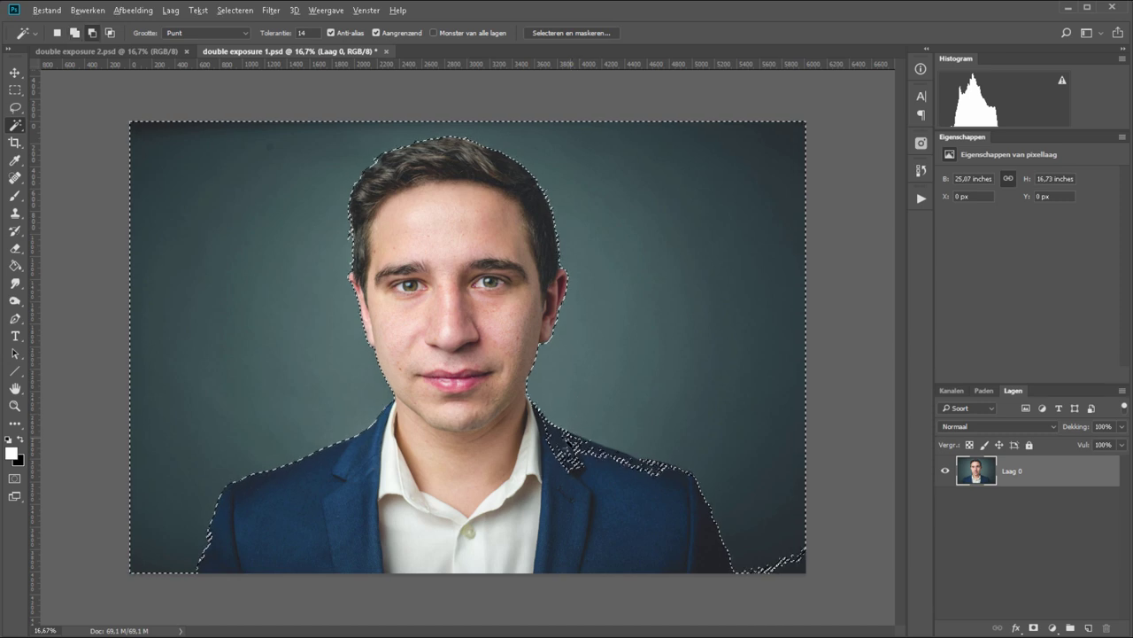
pyautogui.keyDown('shift'); pyautogui.click(783, 518); pyautogui.keyUp('shift')
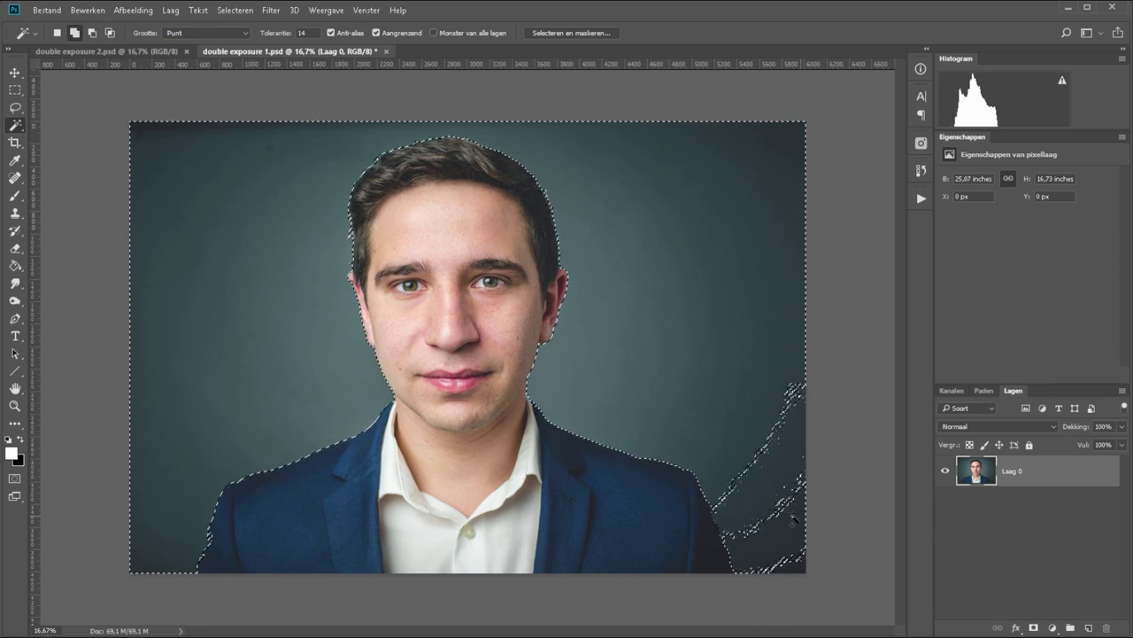
# - Lasso away stray selection fragments at the bottom-right and along the lower-left shoulder
pyautogui.press('l')
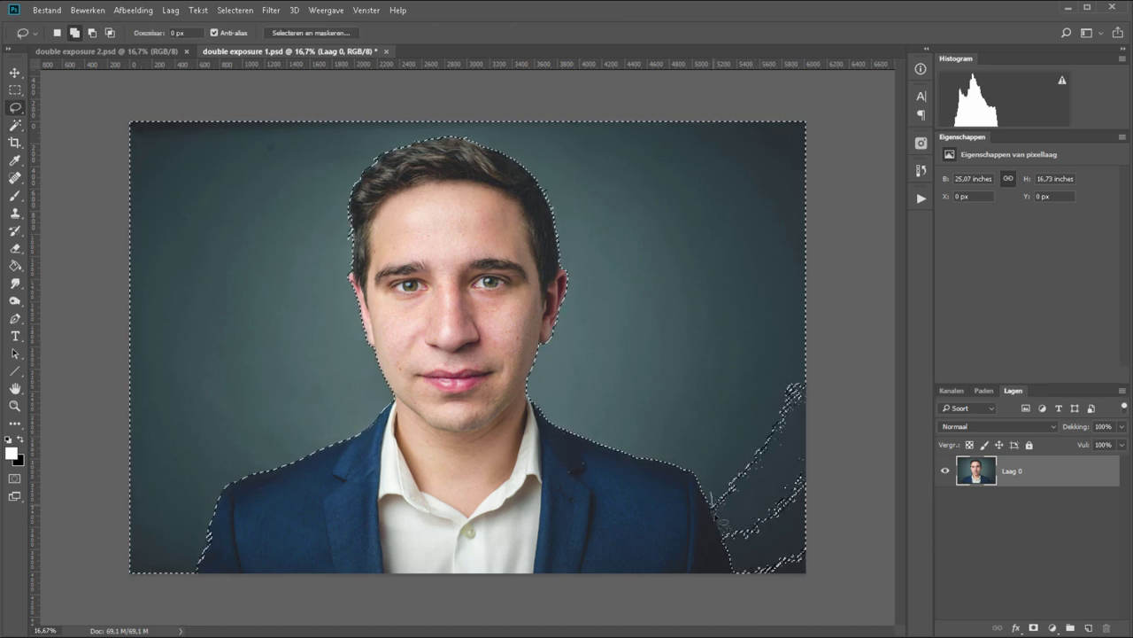
pyautogui.moveTo(837, 598); pyautogui.dragTo(721, 575)
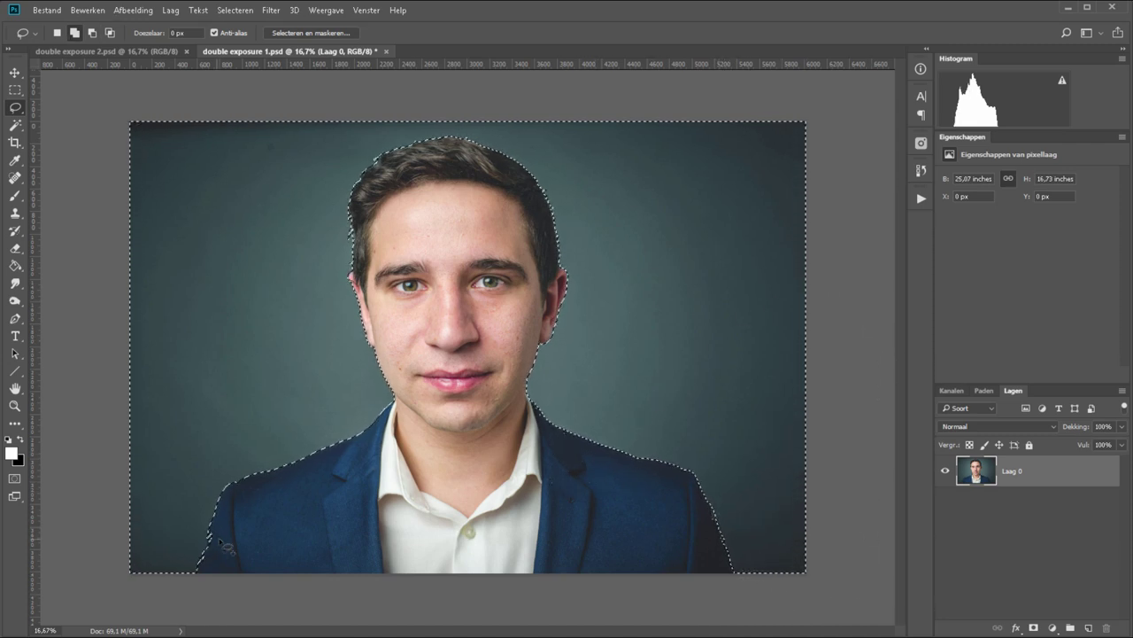
pyautogui.moveTo(228, 534); pyautogui.dragTo(210, 568)
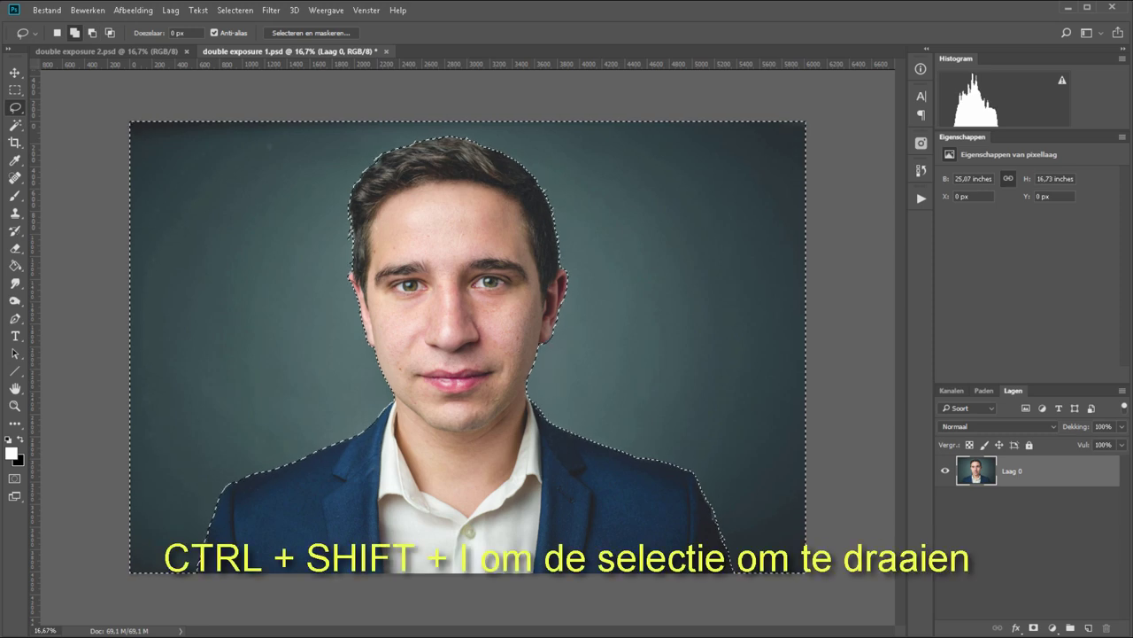
# - Invert the selection into a mask hiding the background, and add a white-filled layer beneath
pyautogui.hotkey('ctrl', 'shift', 'i')
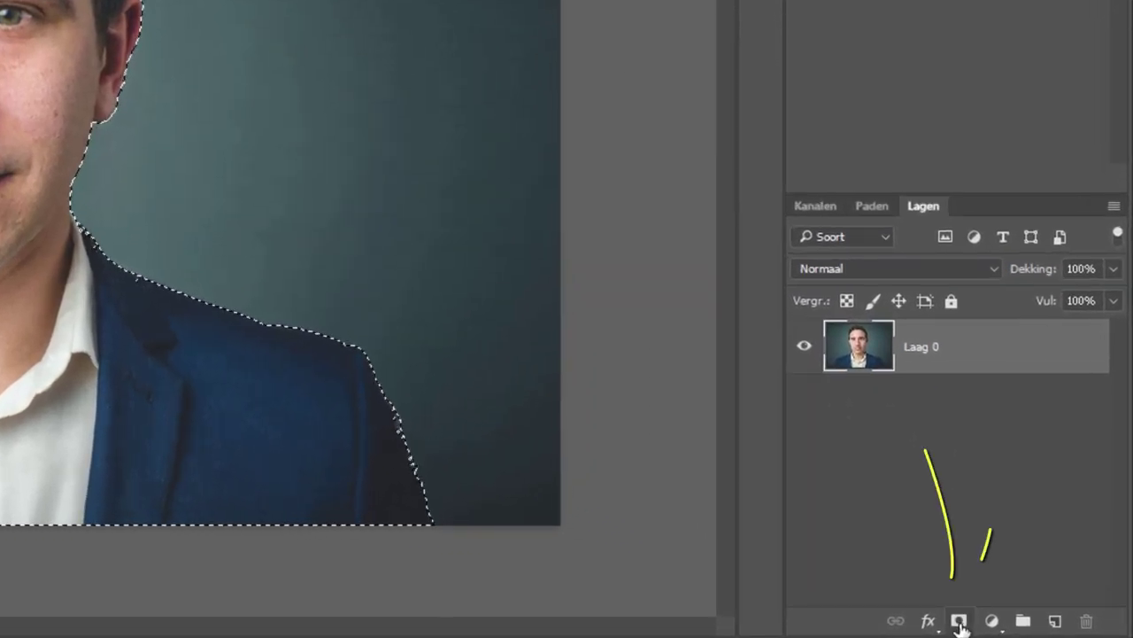
pyautogui.click(959, 623)
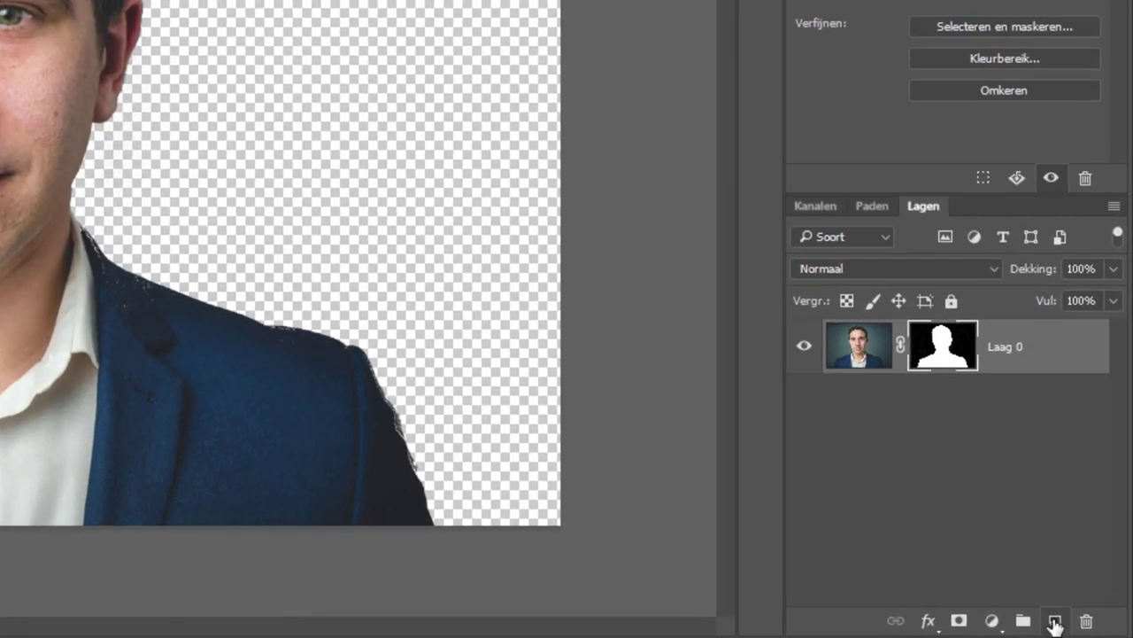
pyautogui.keyDown('ctrl'); pyautogui.click(1055, 624); pyautogui.keyUp('ctrl')
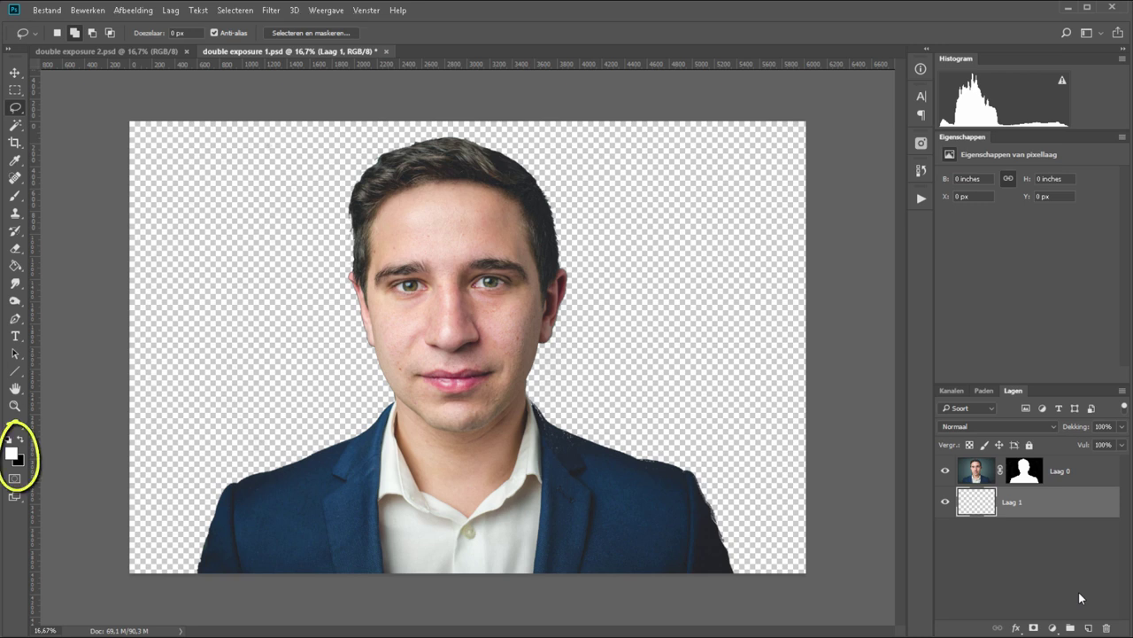
pyautogui.hotkey('alt', 'BackSpace')
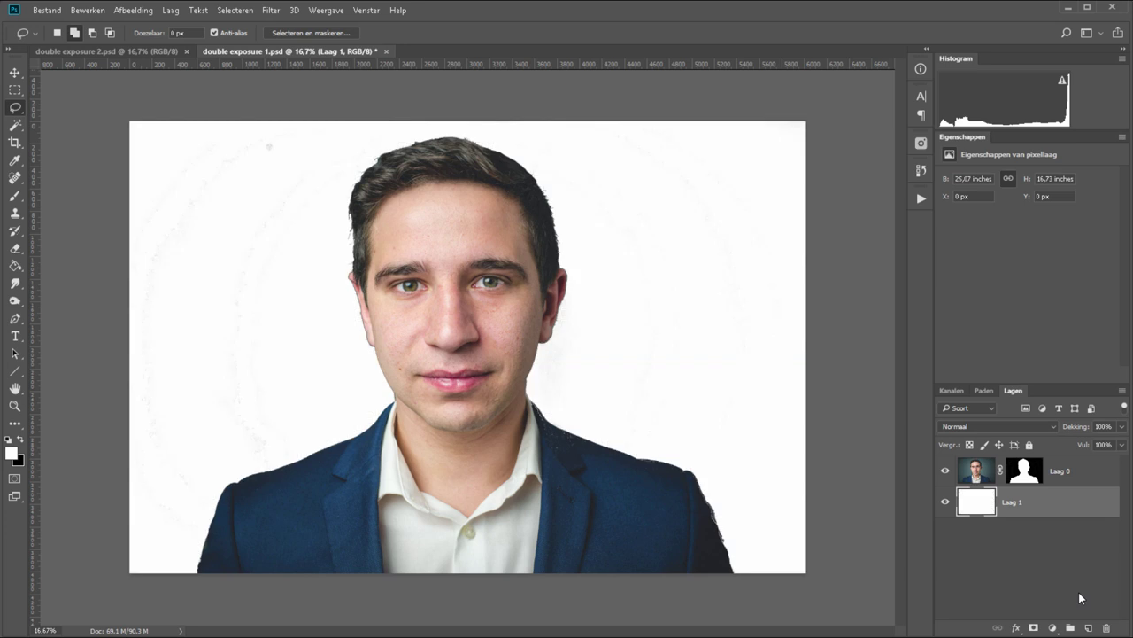
# - Paint the faint grey rings at upper left and right of the portrait's mask black
pyautogui.keyDown('alt'); pyautogui.click(1024, 471); pyautogui.keyUp('alt')
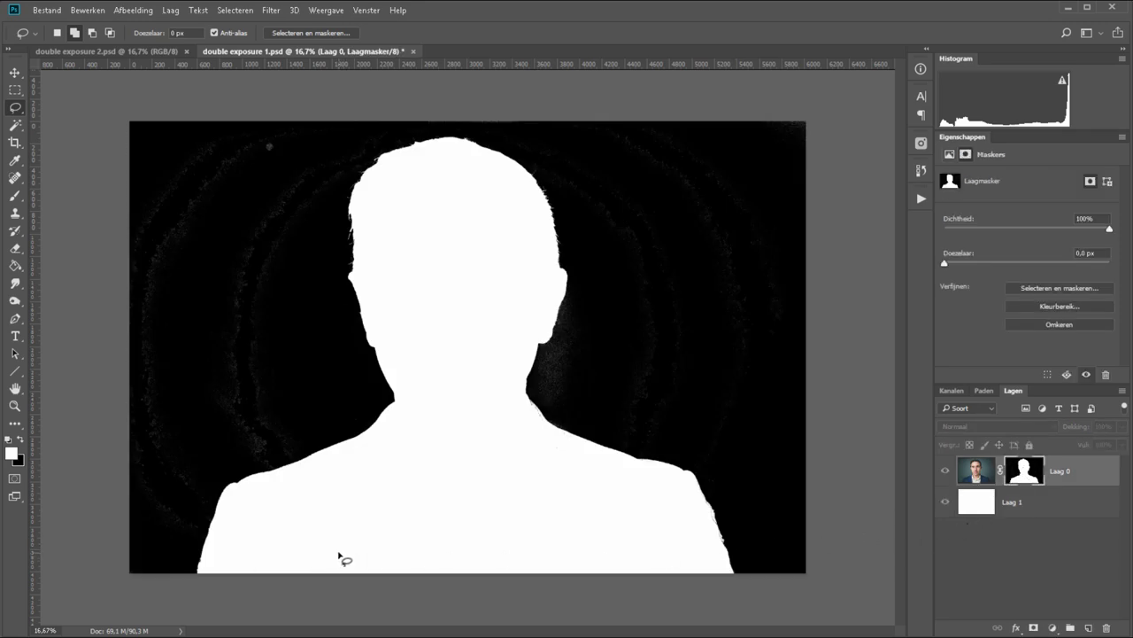
pyautogui.press('b')
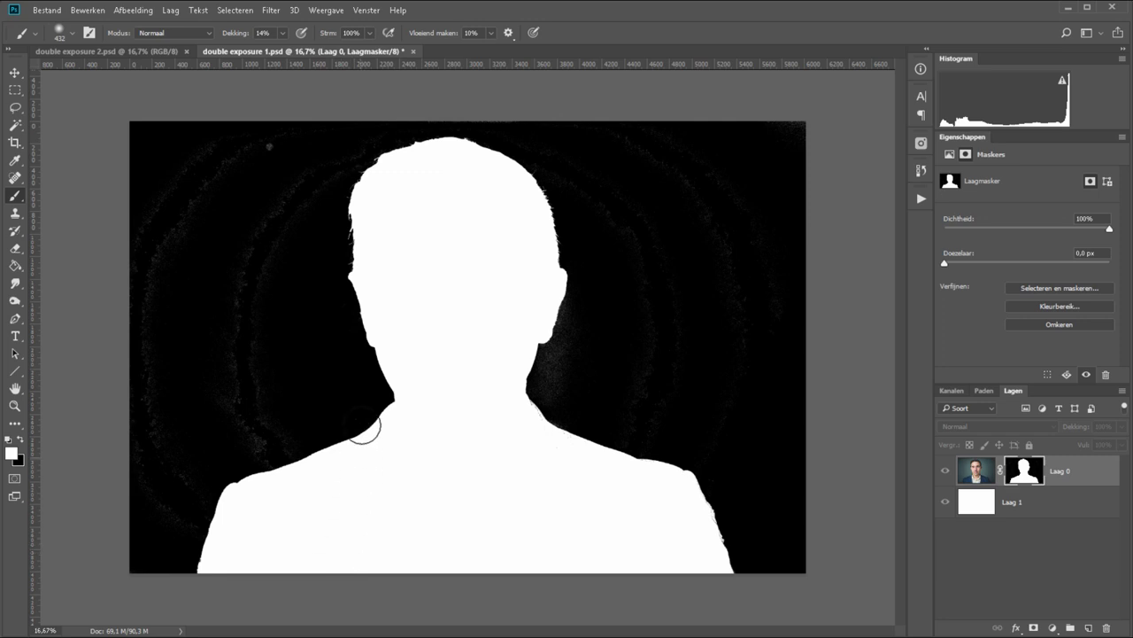
pyautogui.moveTo(229, 33); pyautogui.dragTo(263, 33)
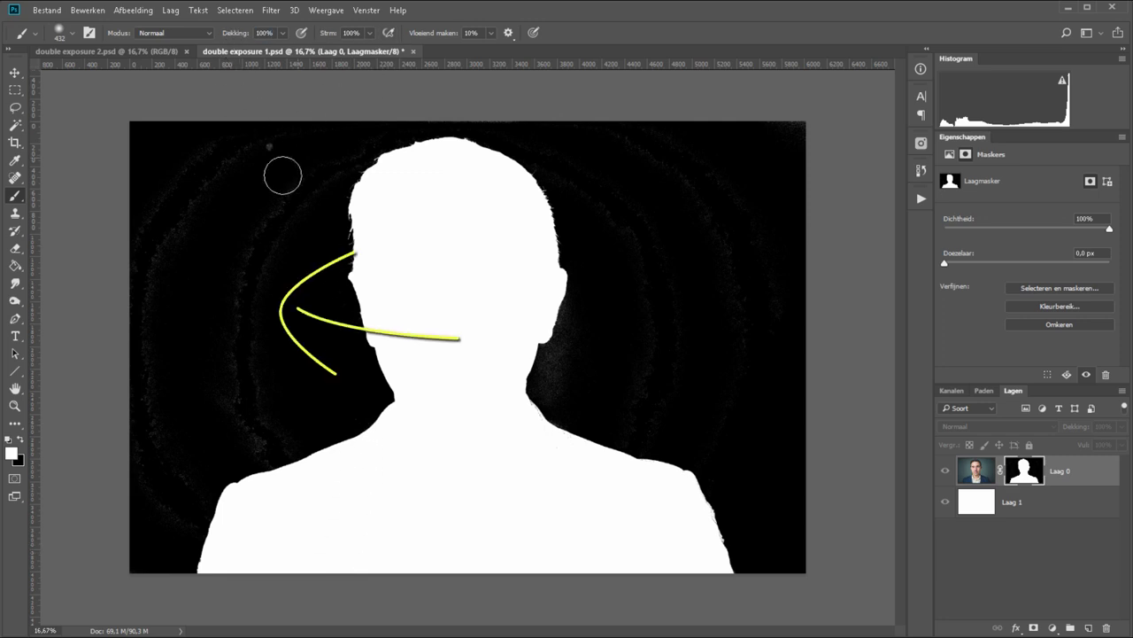
pyautogui.press(']')
pyautogui.press(']')
pyautogui.press(']')
pyautogui.press('[')
pyautogui.press('[')
pyautogui.press('x')
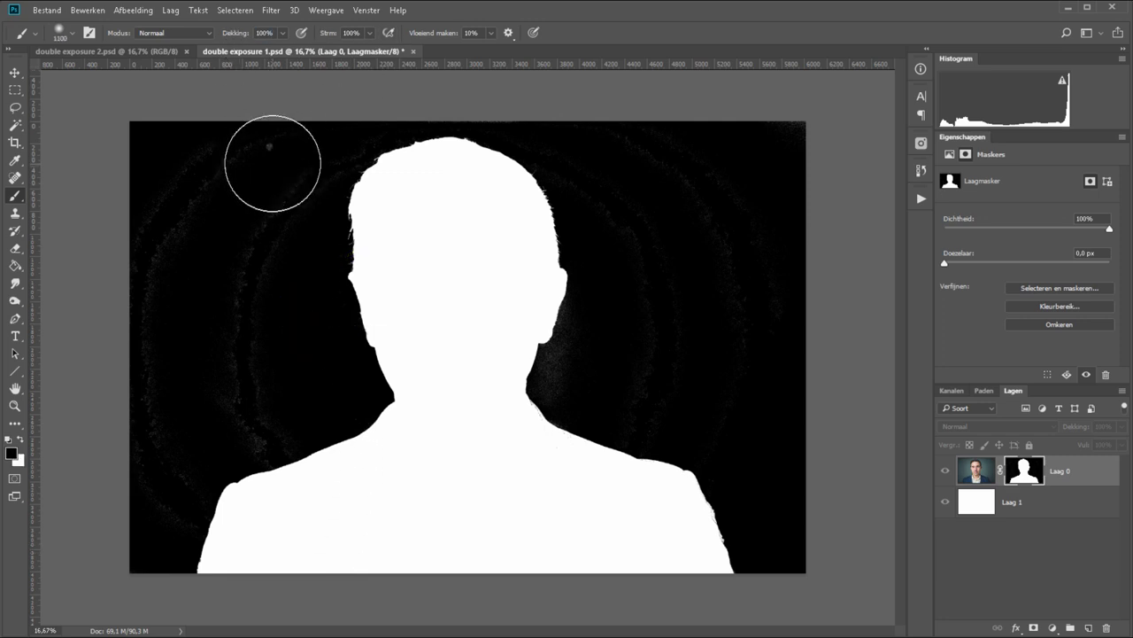
pyautogui.moveTo(256, 147)
pyautogui.mouseDown()
pyautogui.moveTo(193, 188)
pyautogui.moveTo(227, 266)
pyautogui.moveTo(222, 366)
pyautogui.moveTo(145, 473)
pyautogui.moveTo(247, 404)
pyautogui.mouseUp()
pyautogui.moveTo(683, 202)
pyautogui.mouseDown()
pyautogui.moveTo(652, 362)
pyautogui.moveTo(767, 147)
pyautogui.moveTo(796, 314)
pyautogui.mouseUp()
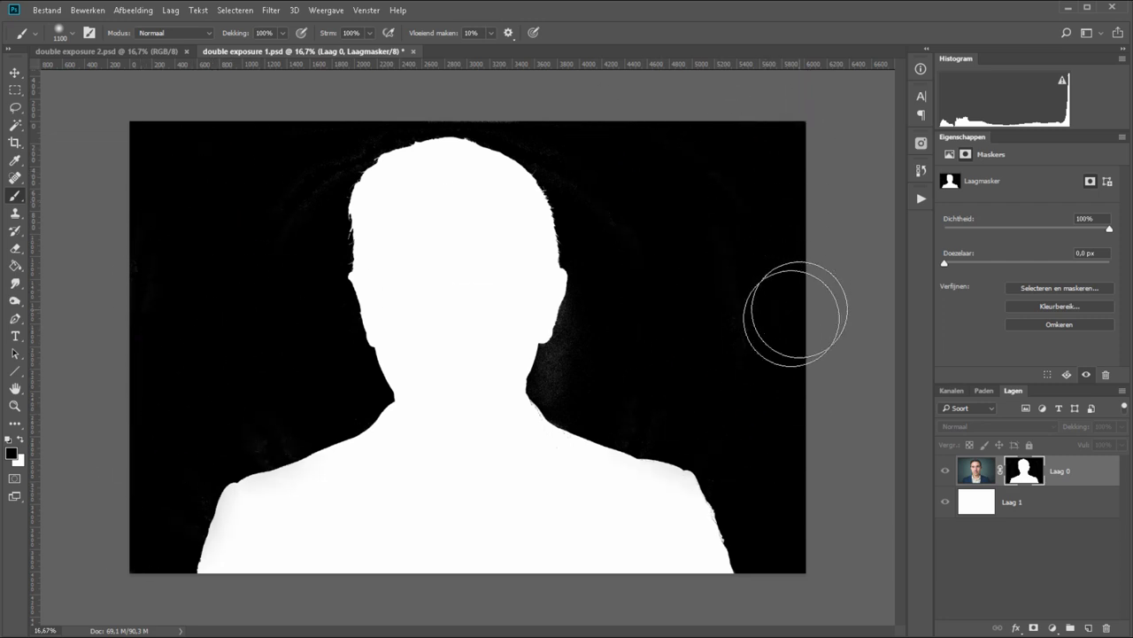
# - Paint out remaining grey specks near the neck and both shoulders, then return to normal view
pyautogui.rightClick(674, 345)
pyautogui.click(571, 350)
pyautogui.moveTo(569, 347)
pyautogui.mouseDown()
pyautogui.moveTo(567, 328)
pyautogui.moveTo(539, 387)
pyautogui.moveTo(564, 397)
pyautogui.mouseUp()
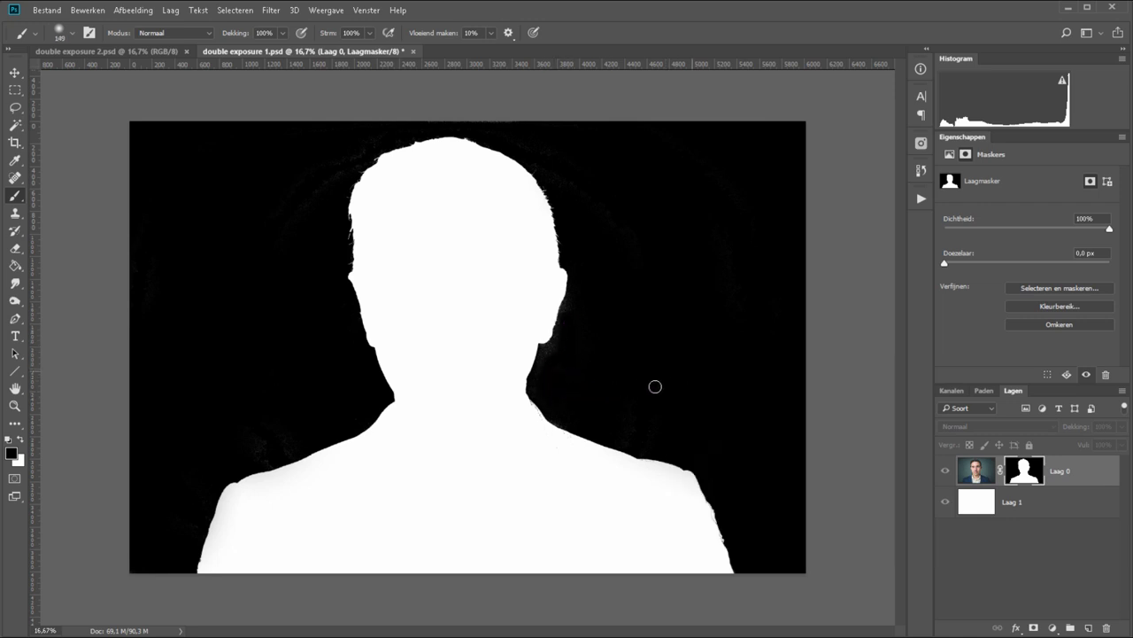
pyautogui.moveTo(303, 415)
pyautogui.mouseDown()
pyautogui.moveTo(274, 441)
pyautogui.moveTo(280, 455)
pyautogui.moveTo(218, 469)
pyautogui.mouseUp()
pyautogui.click(944, 471)
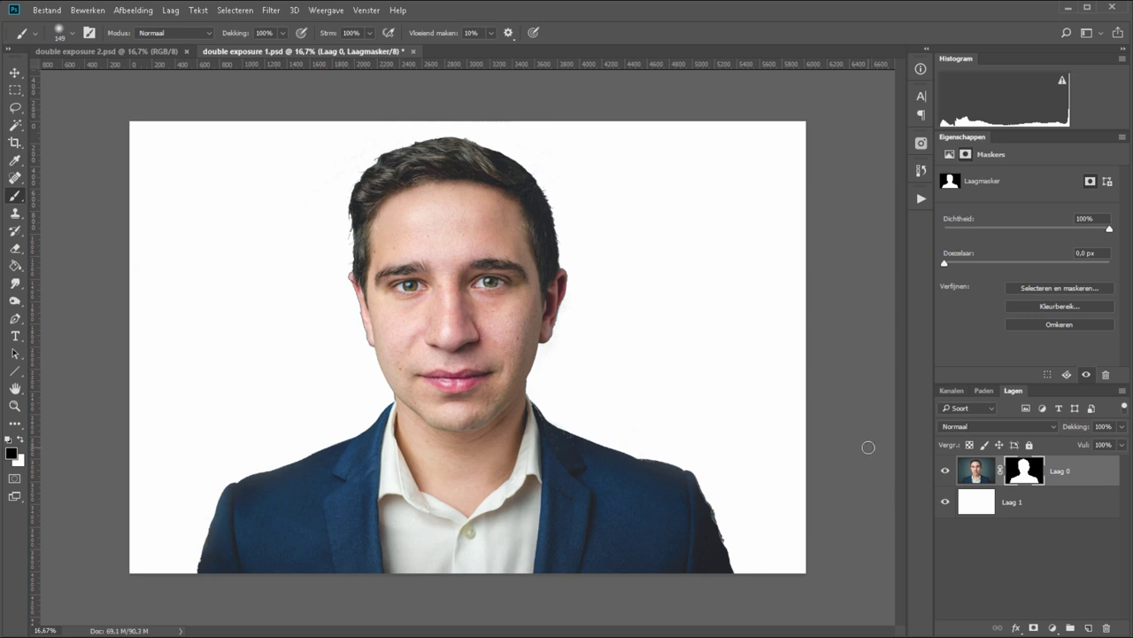
# - Add a Black & White adjustment layer (Zwart-wit 1) above the portrait
pyautogui.click(1052, 629)
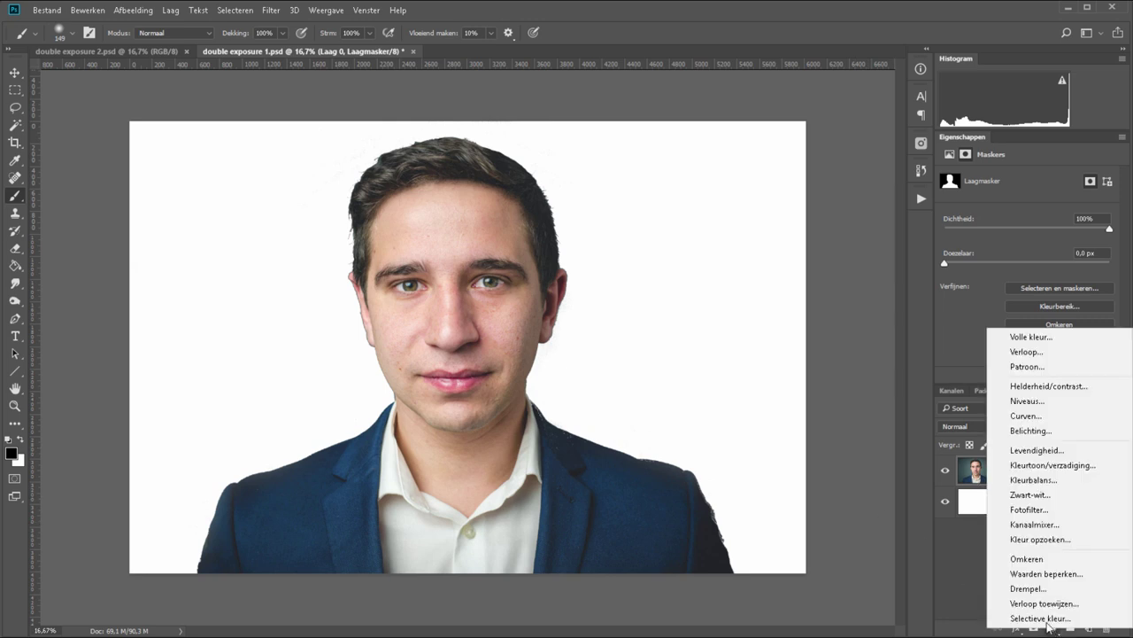
pyautogui.click(1031, 495)
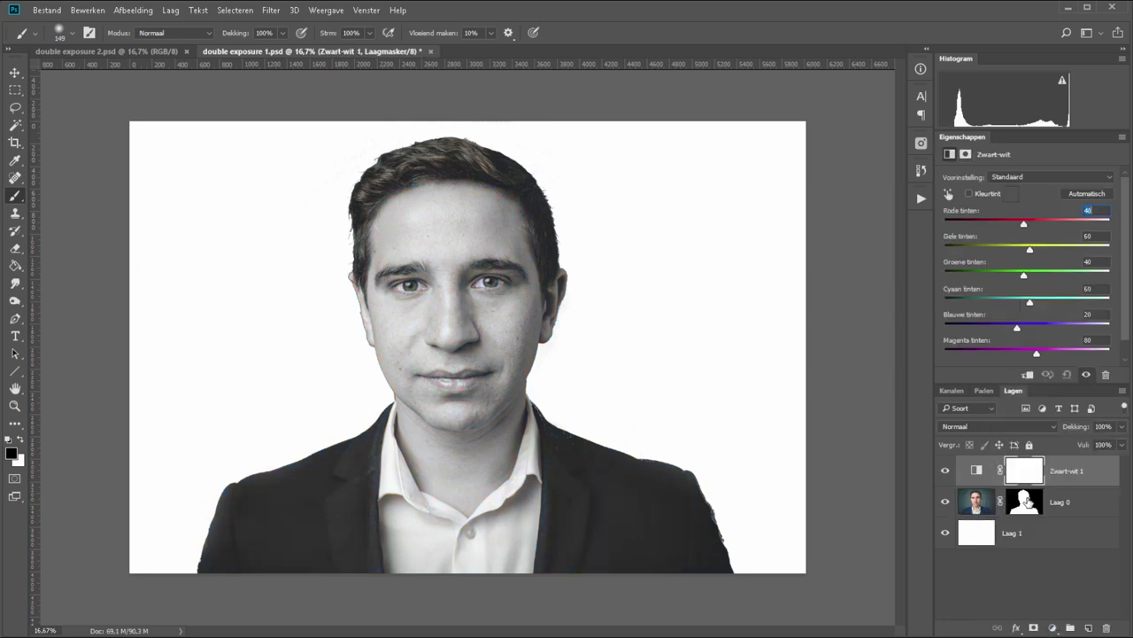
pyautogui.click(1053, 629)
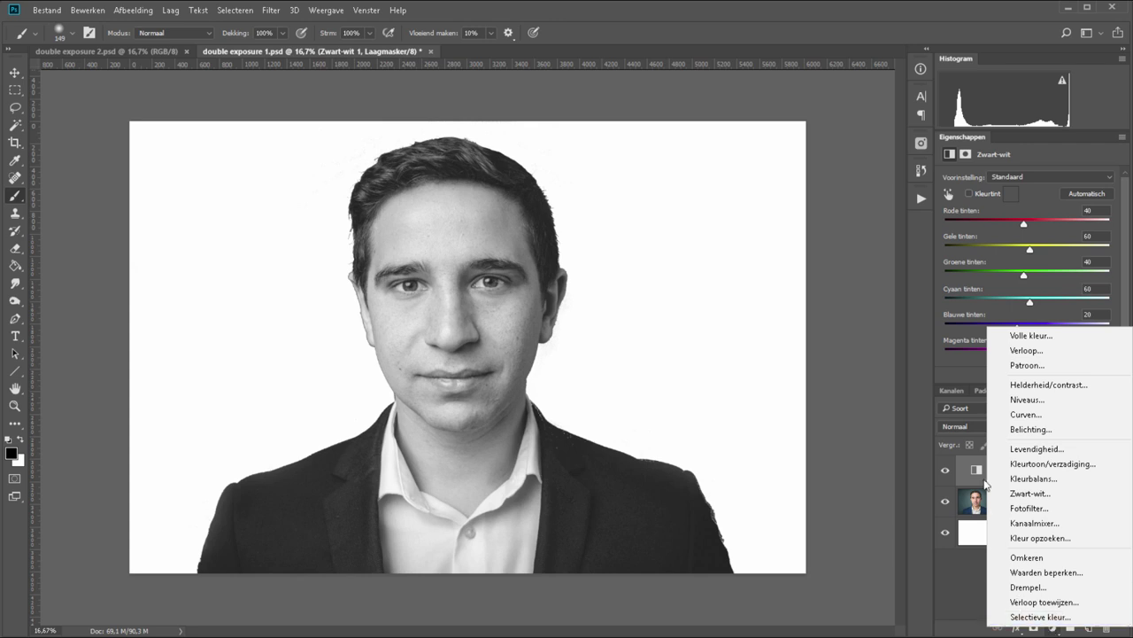
# - Add a Levels layer with white input 206 below the black-and-white layer, then show the tree document
pyautogui.click(1030, 399)
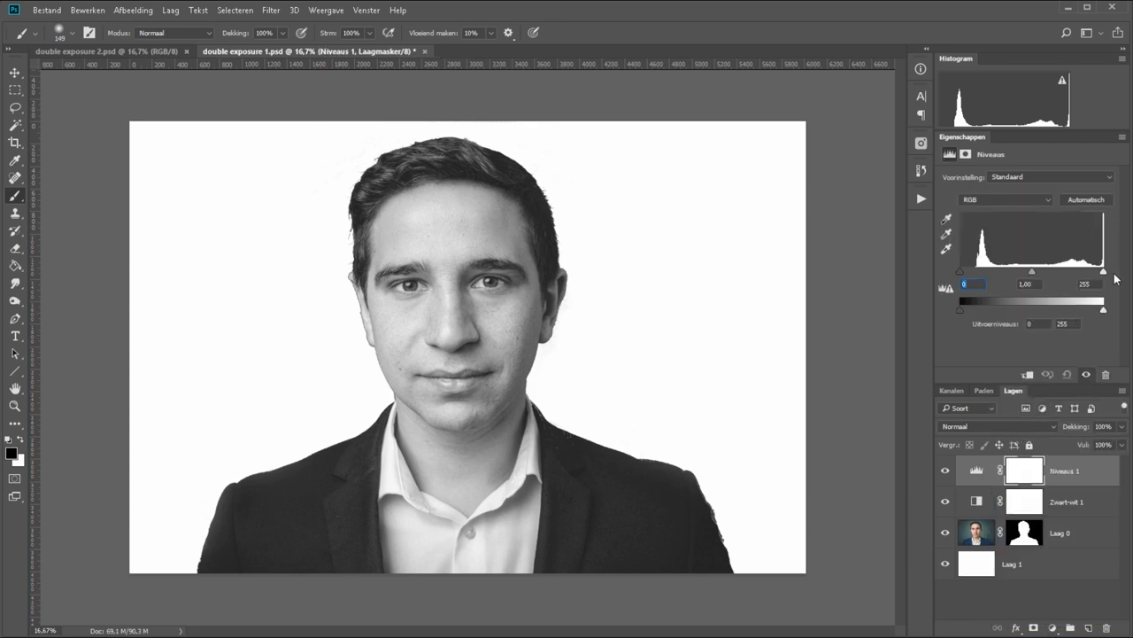
pyautogui.moveTo(1103, 272); pyautogui.dragTo(1075, 272)
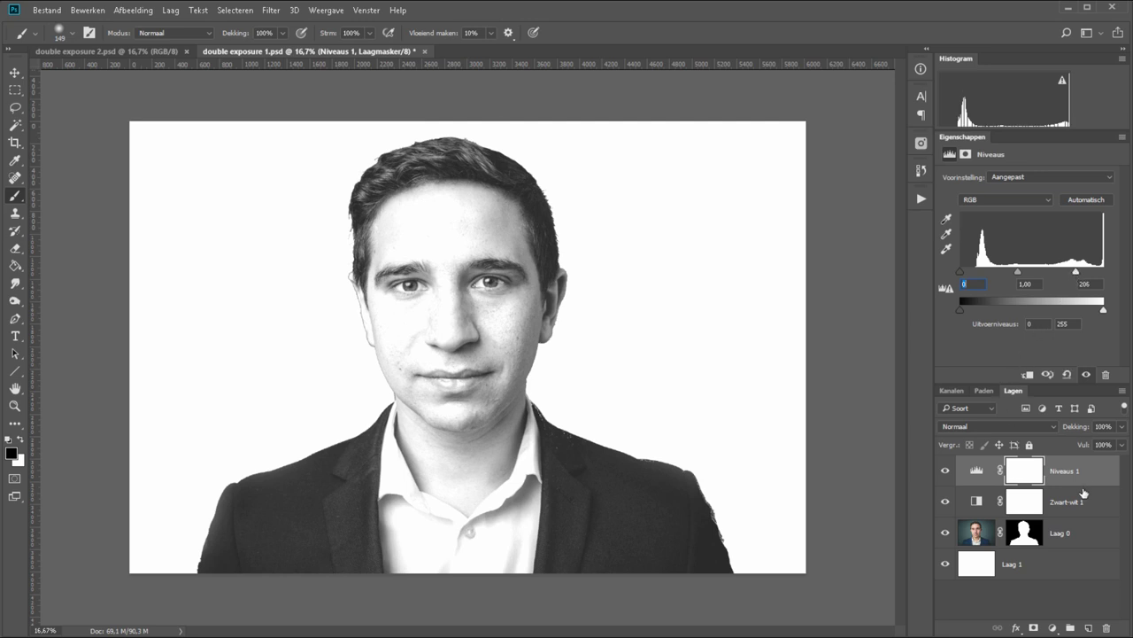
pyautogui.moveTo(1083, 493); pyautogui.dragTo(1065, 519)
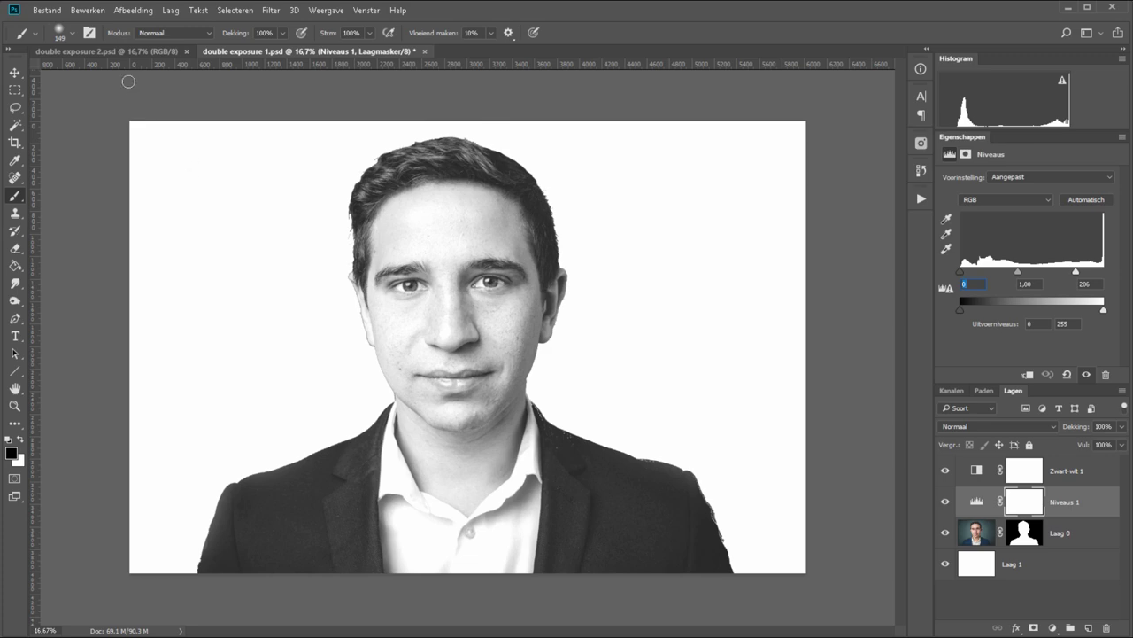
pyautogui.click(101, 51)
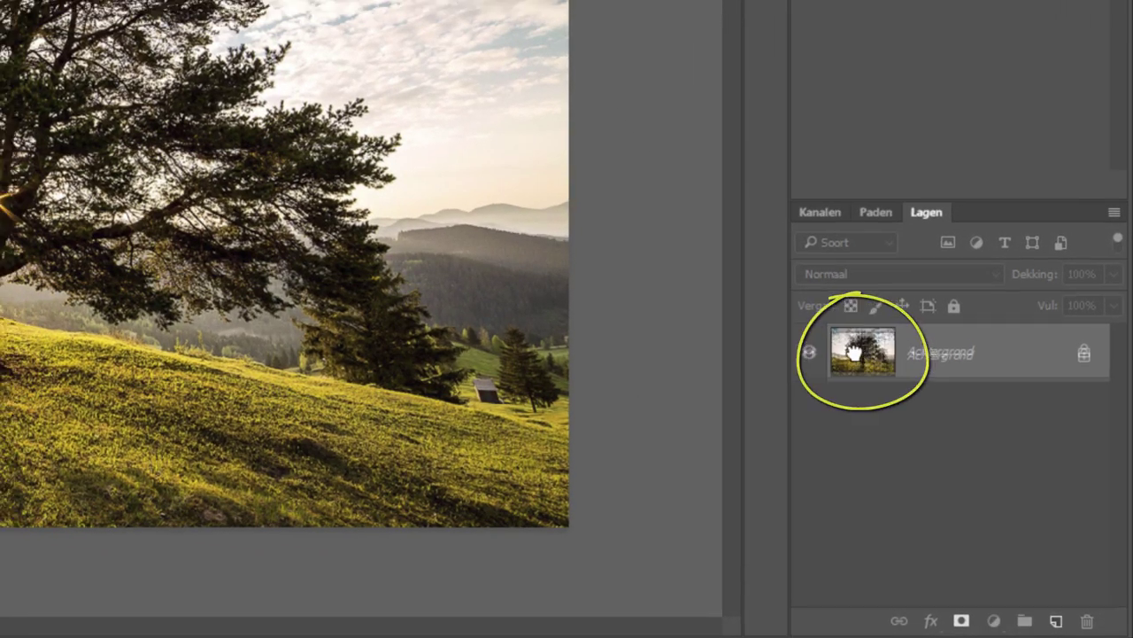
# - Drag the tree layer into 'double exposure 1.psd' as Laag 2, placed below the portrait Laag 0
pyautogui.moveTo(854, 352)
pyautogui.mouseDown()
pyautogui.moveTo(390, 261)
pyautogui.moveTo(315, 51)
pyautogui.mouseUp()
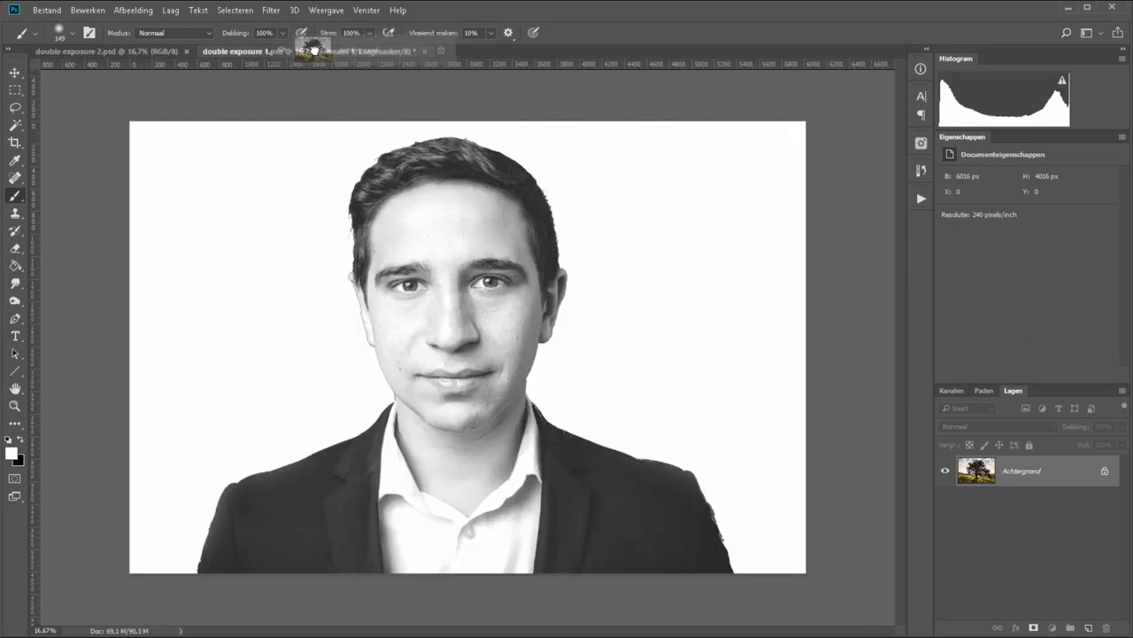
pyautogui.moveTo(314, 51)
pyautogui.mouseDown()
pyautogui.moveTo(415, 242)
pyautogui.moveTo(420, 397)
pyautogui.mouseUp()
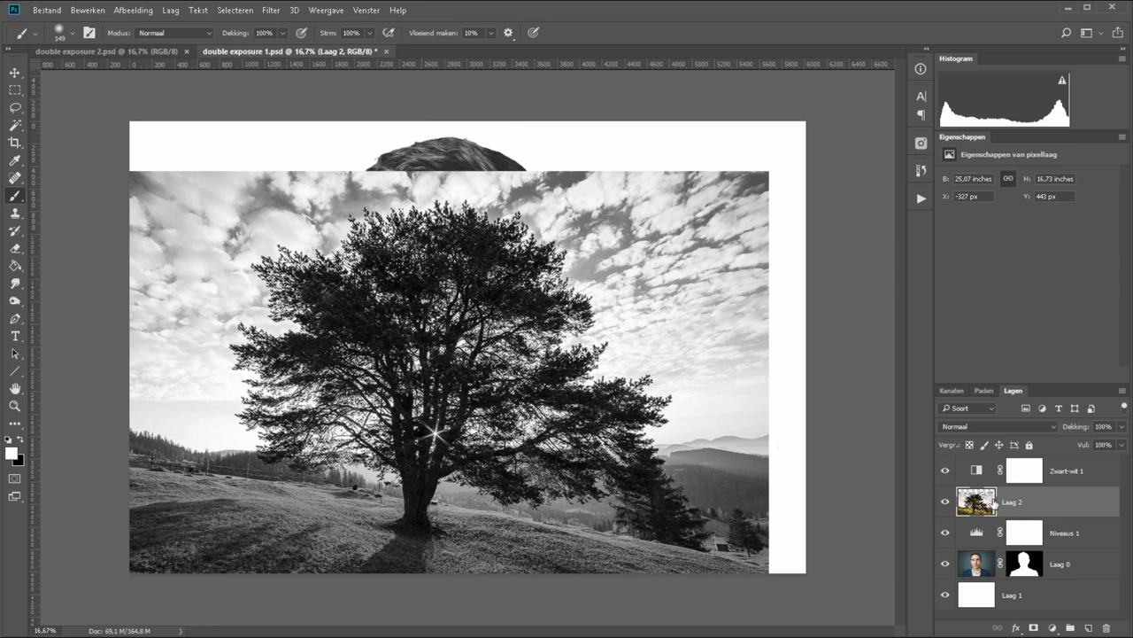
pyautogui.moveTo(976, 501); pyautogui.dragTo(976, 575)
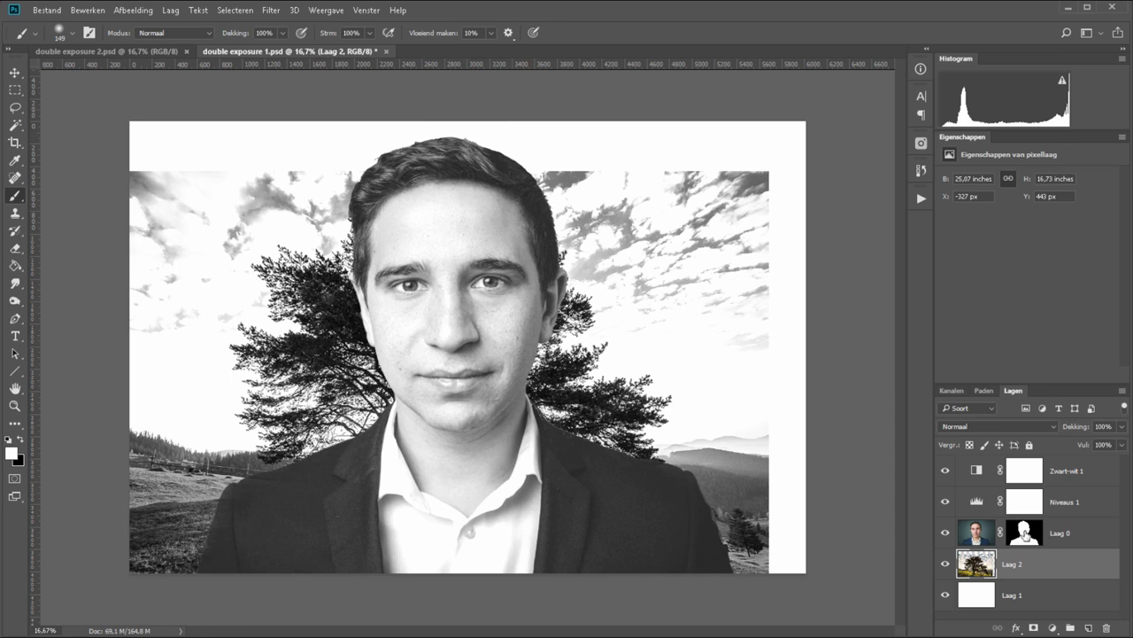
# - Move the silhouette mask from Laag 0 onto the tree layer Laag 2, then target Laag 0
pyautogui.moveTo(1024, 532); pyautogui.dragTo(1024, 564)
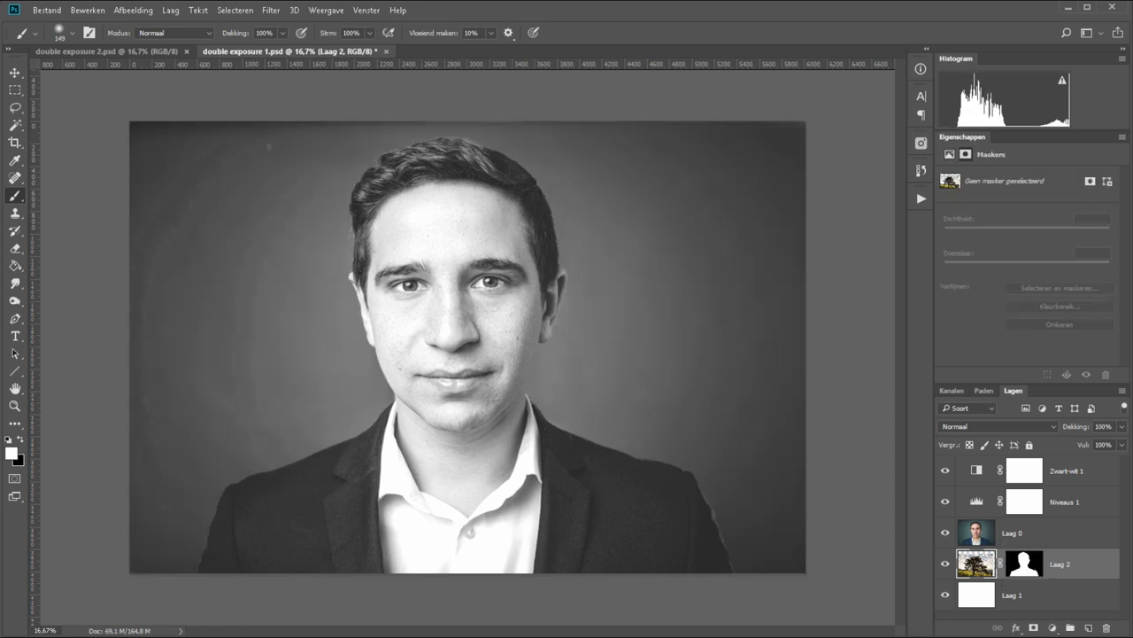
pyautogui.click(983, 539)
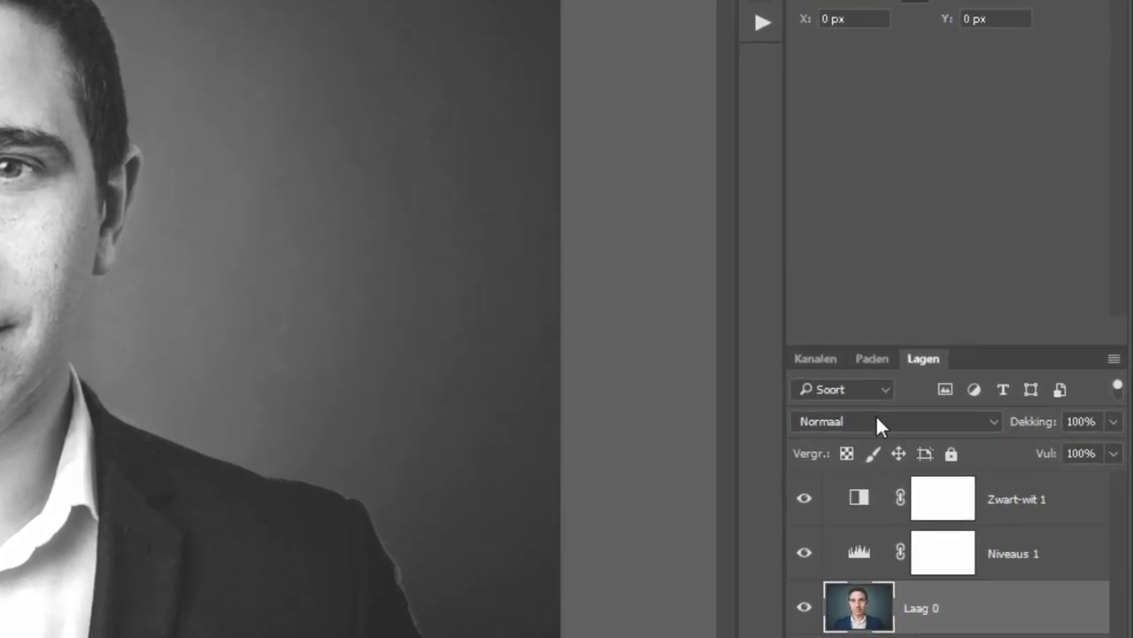
# - Set Laag 0's blend mode to Bedekken (Overlay), then target the tree layer Laag 2
pyautogui.click(875, 421)
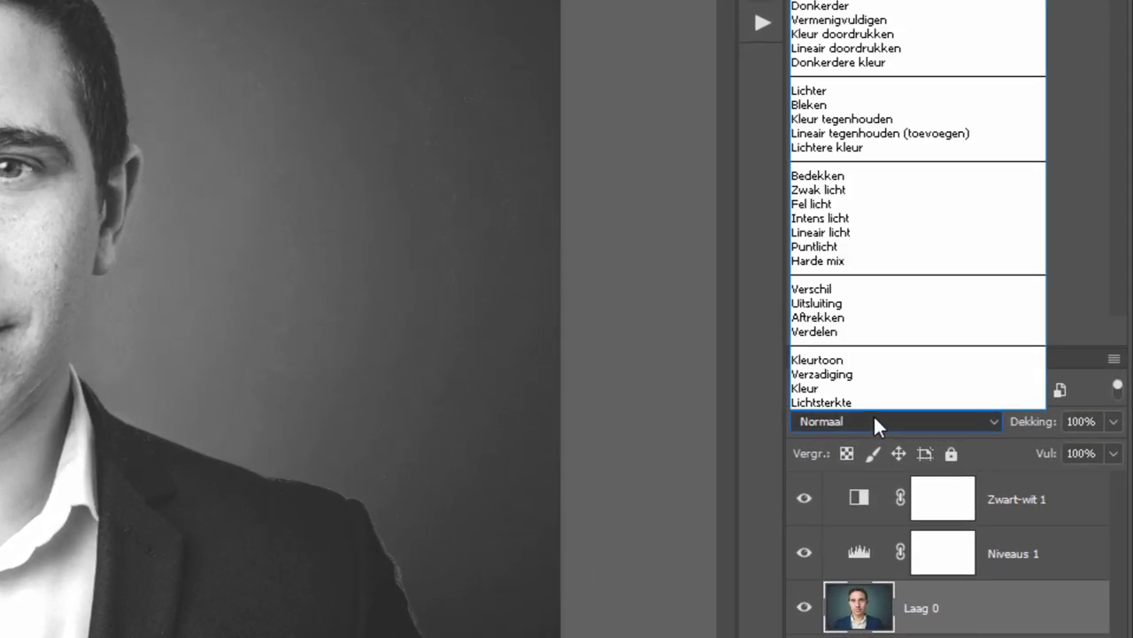
pyautogui.click(807, 176)
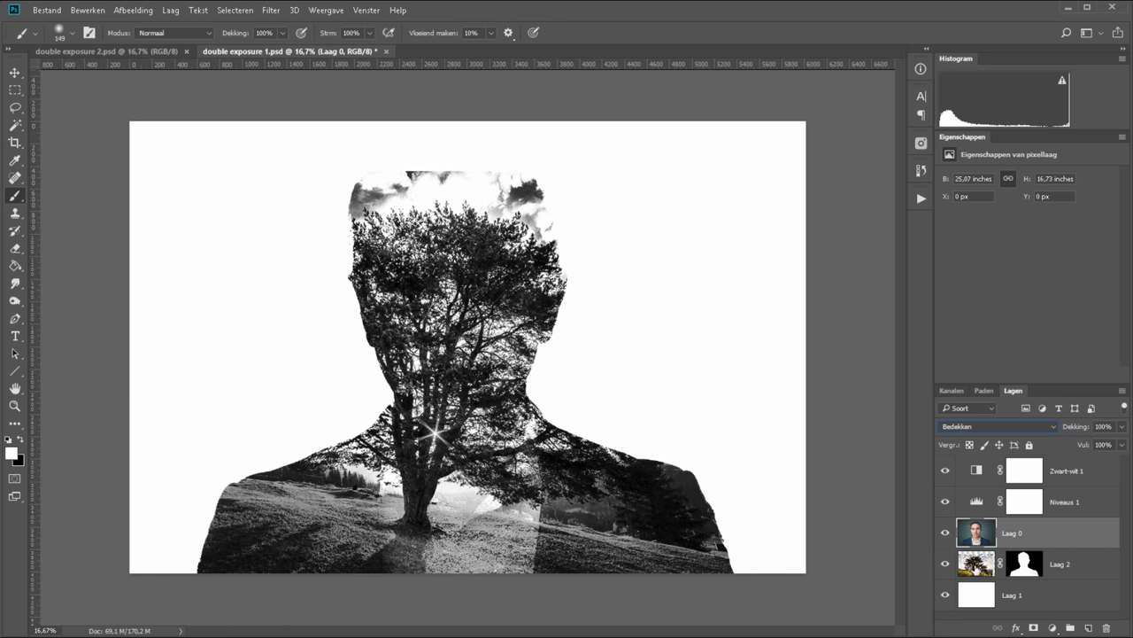
pyautogui.click(975, 571)
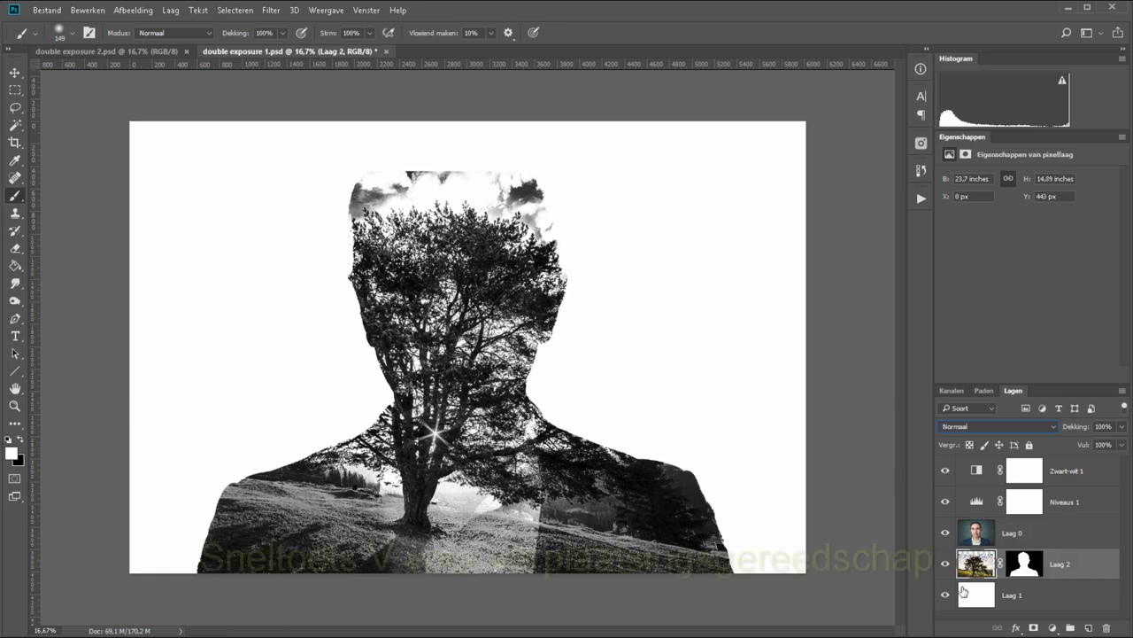
# - Drag the tree image around with the Move tool to position it within the silhouette
pyautogui.click(15, 72)
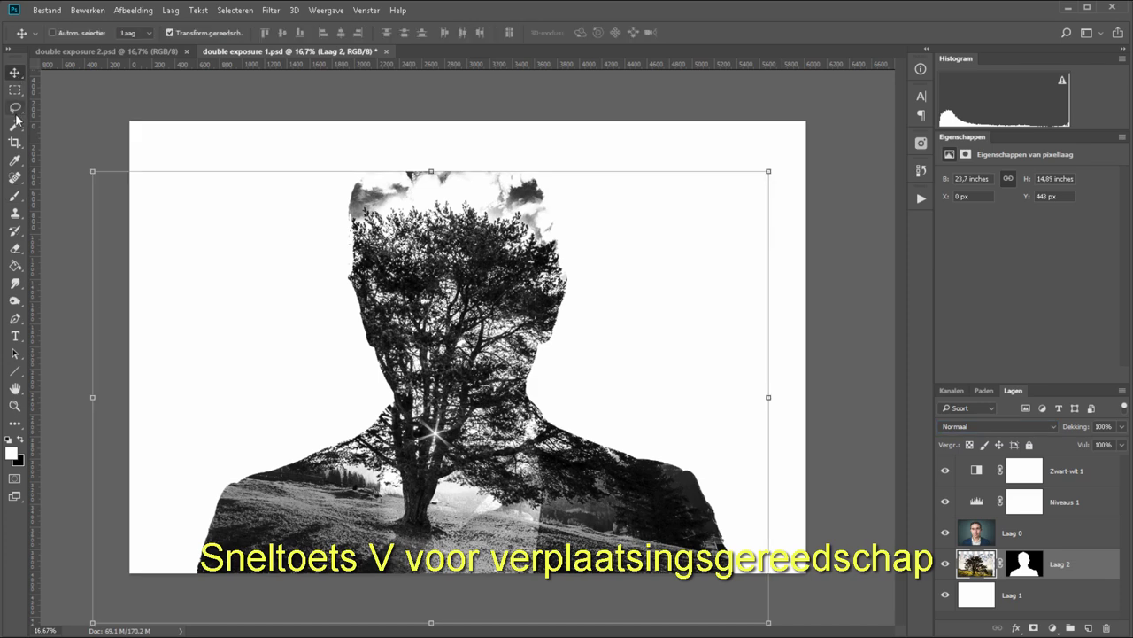
pyautogui.moveTo(494, 428); pyautogui.dragTo(410, 414)
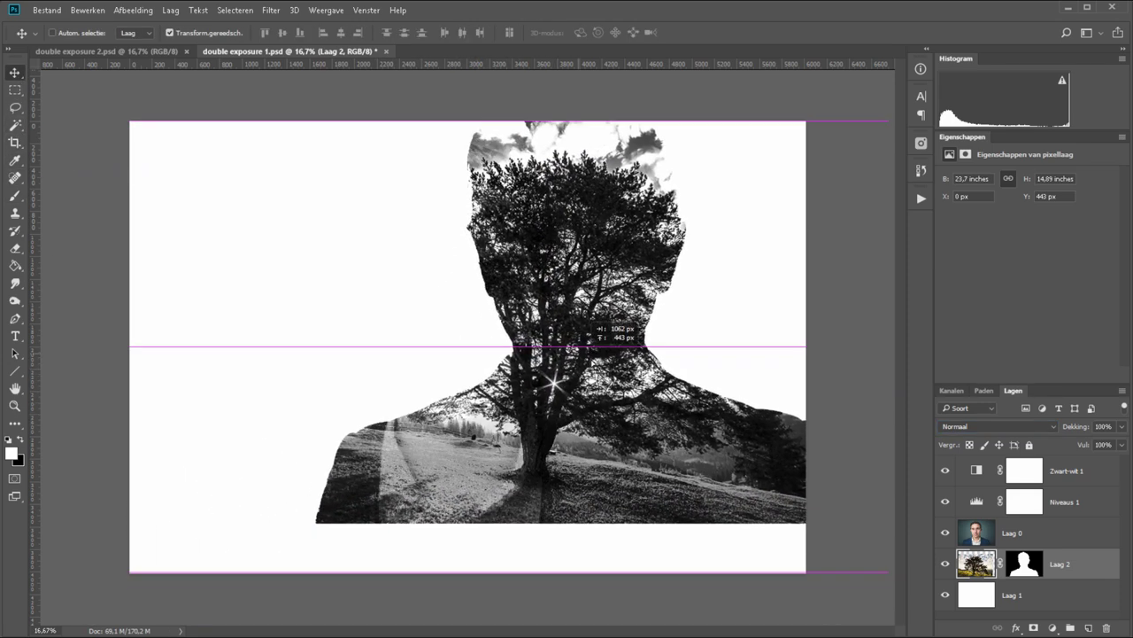
pyautogui.moveTo(410, 415)
pyautogui.mouseDown()
pyautogui.moveTo(577, 403)
pyautogui.moveTo(434, 354)
pyautogui.moveTo(371, 351)
pyautogui.moveTo(361, 365)
pyautogui.moveTo(450, 338)
pyautogui.moveTo(523, 344)
pyautogui.moveTo(559, 370)
pyautogui.moveTo(515, 337)
pyautogui.moveTo(425, 365)
pyautogui.moveTo(680, 215)
pyautogui.mouseUp()
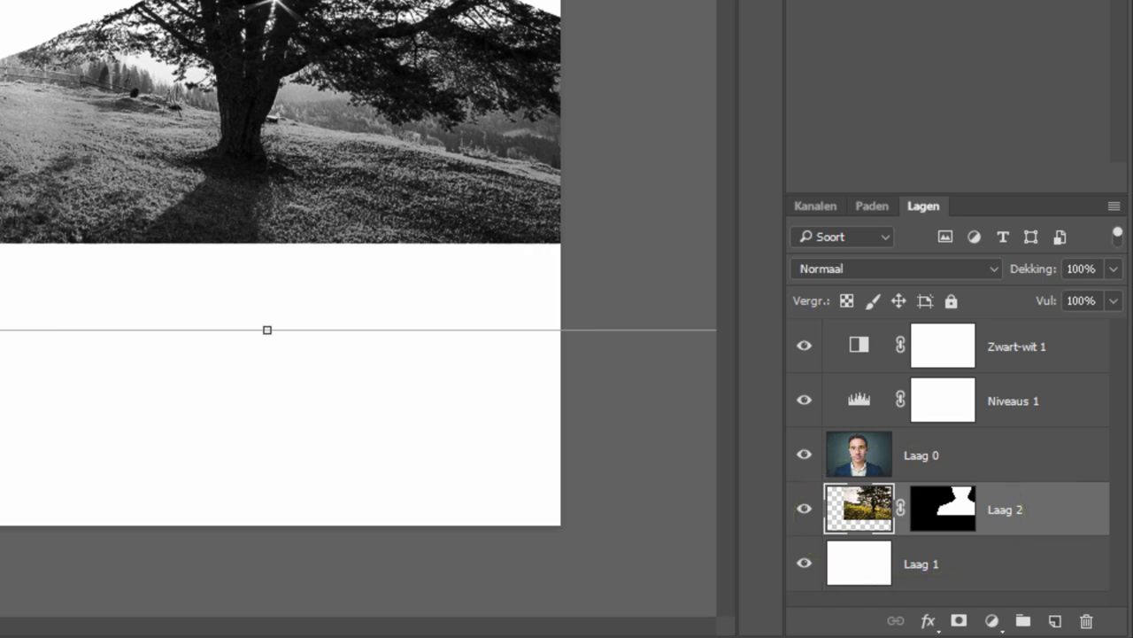
pyautogui.moveTo(267, 329); pyautogui.dragTo(495, 611)
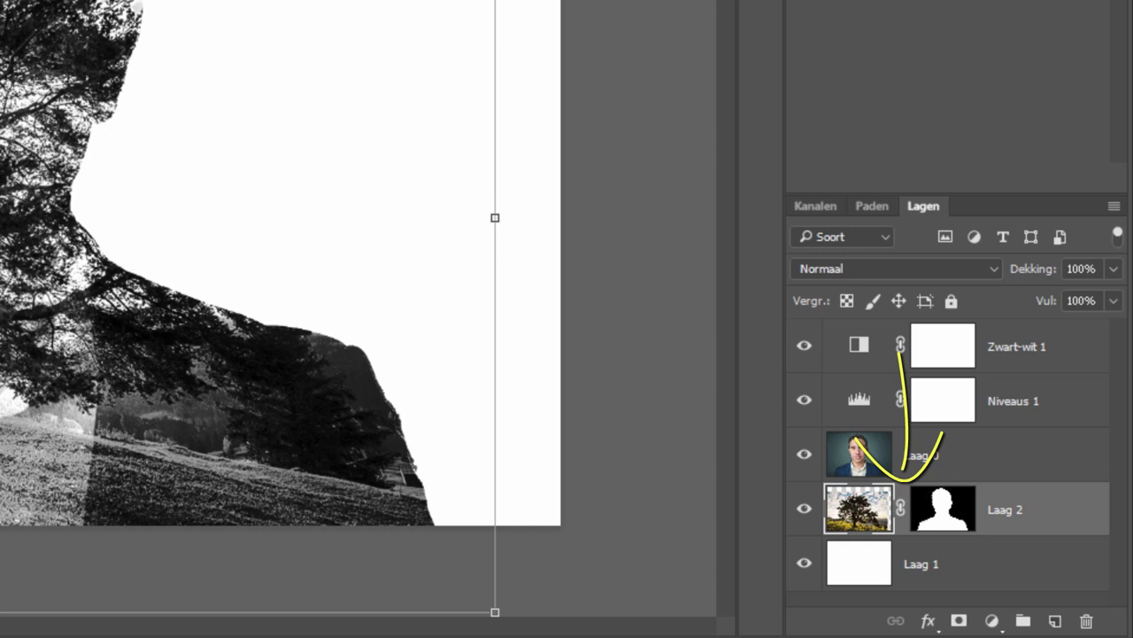
# - Unlink the tree from its mask, centre its trunk in the body, and scale it to about 101.6%
pyautogui.click(900, 509)
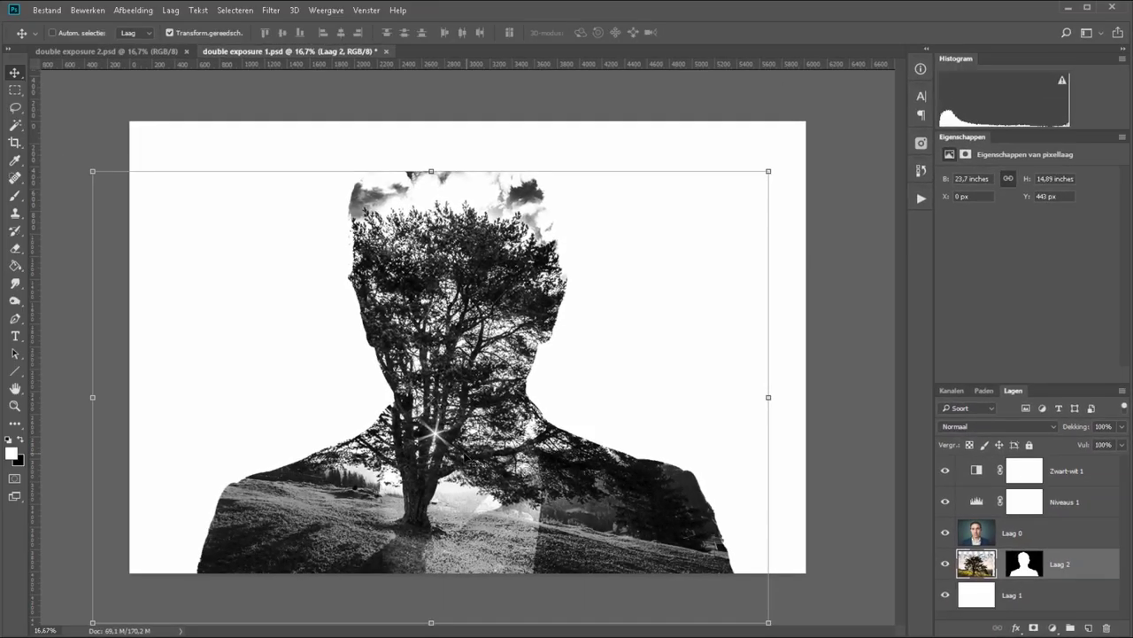
pyautogui.moveTo(465, 456)
pyautogui.mouseDown()
pyautogui.moveTo(509, 426)
pyautogui.moveTo(475, 401)
pyautogui.moveTo(450, 471)
pyautogui.moveTo(420, 475)
pyautogui.mouseUp()
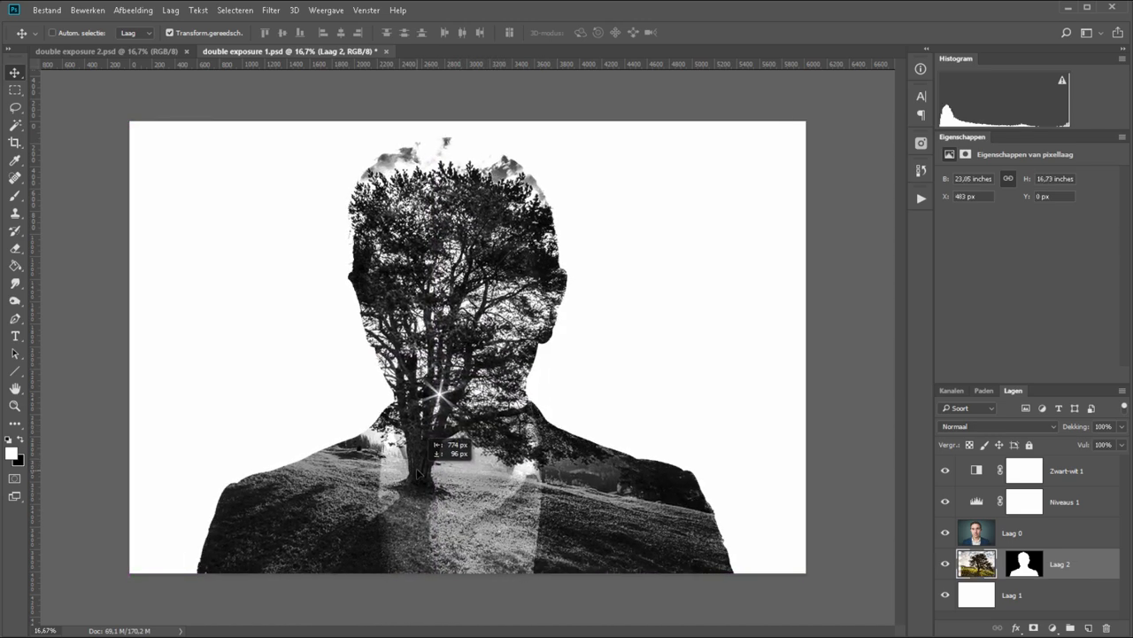
pyautogui.moveTo(420, 476); pyautogui.dragTo(420, 486)
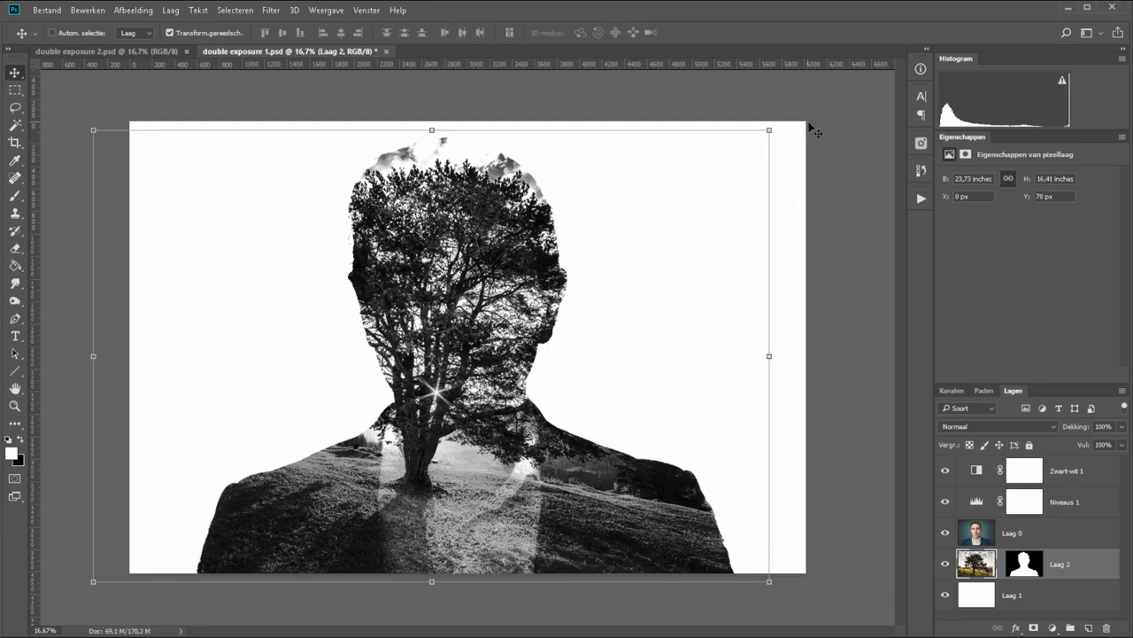
pyautogui.moveTo(768, 130)
pyautogui.mouseDown()
pyautogui.moveTo(833, 88)
pyautogui.moveTo(716, 177)
pyautogui.moveTo(781, 122)
pyautogui.mouseUp()
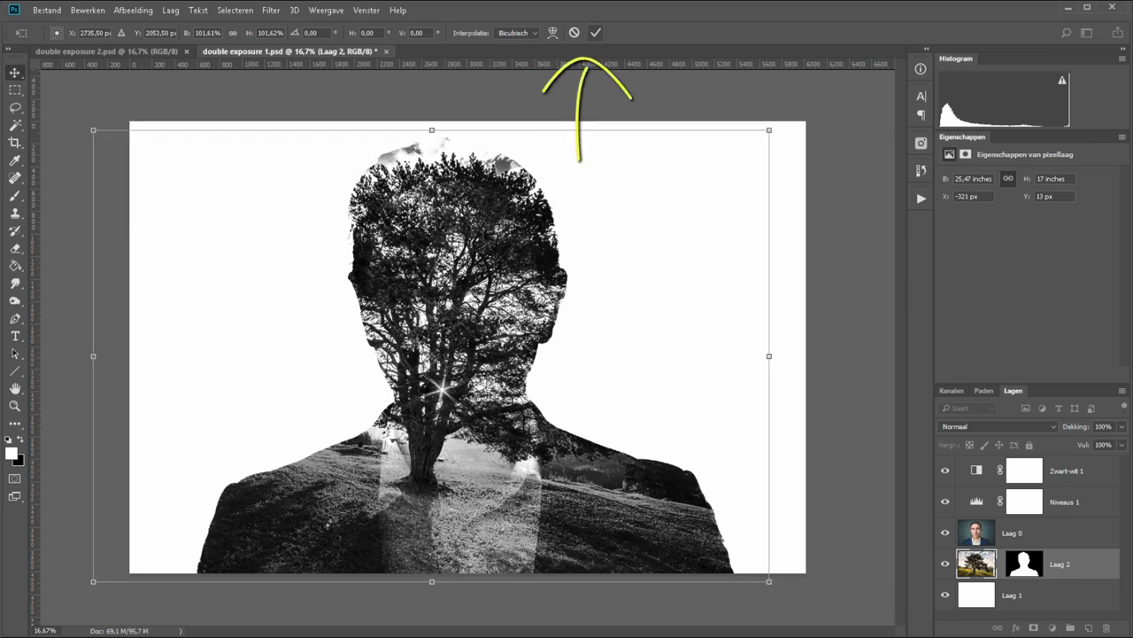
pyautogui.click(596, 34)
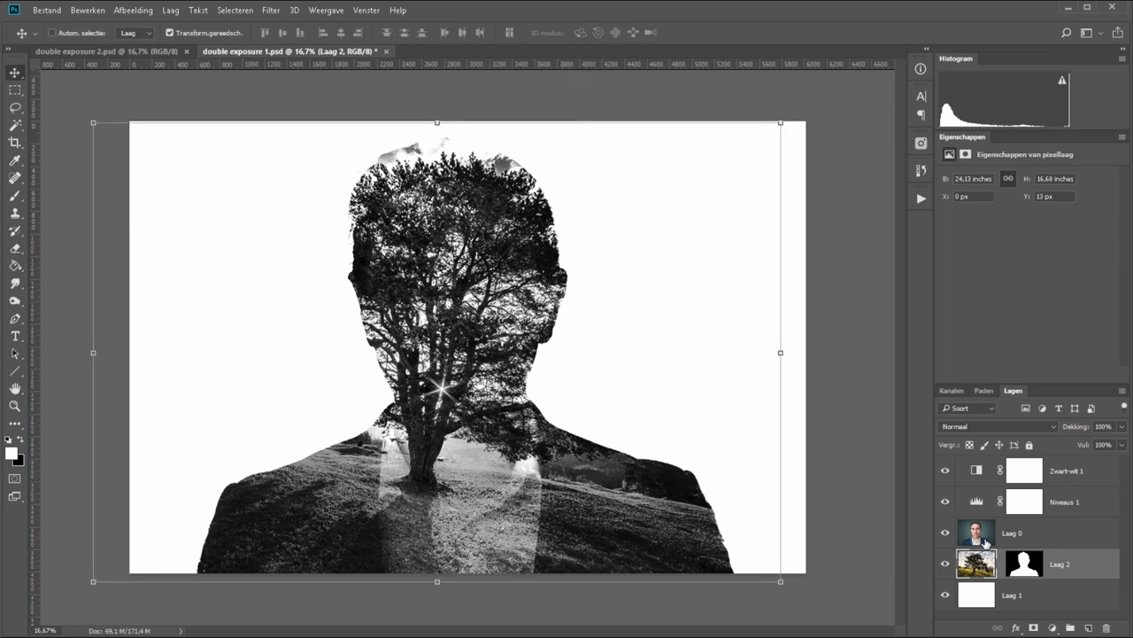
# - Lower the Zwart-wit 1 layer's opacity to 53%, then target the tree layer
pyautogui.click(1074, 471)
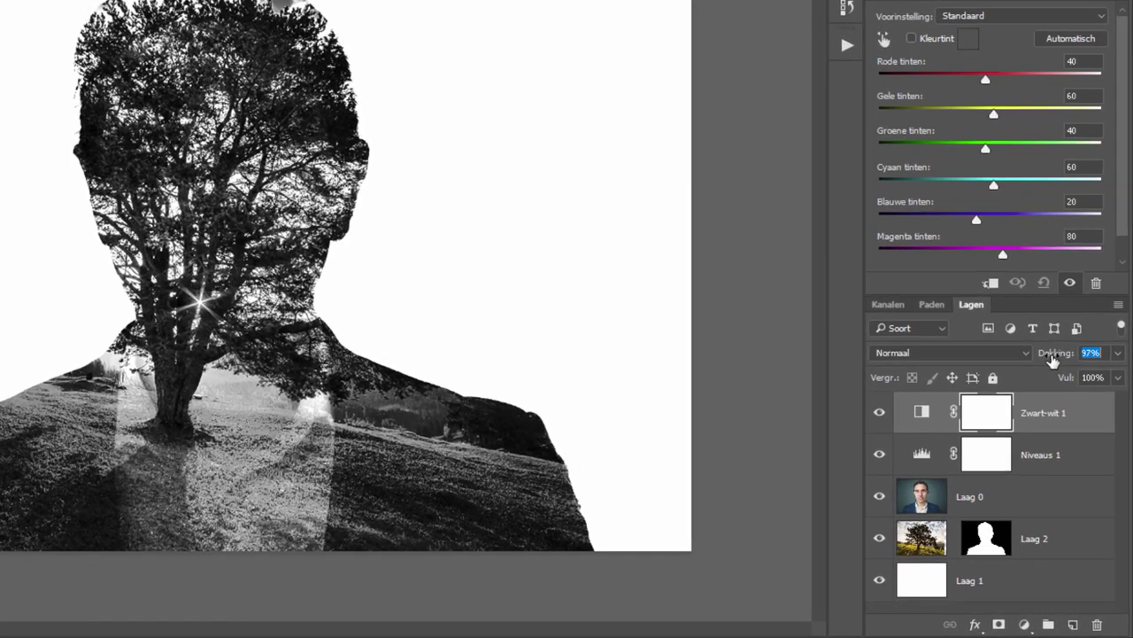
pyautogui.moveTo(1074, 426); pyautogui.dragTo(1060, 426)
pyautogui.moveTo(1007, 278); pyautogui.dragTo(982, 284)
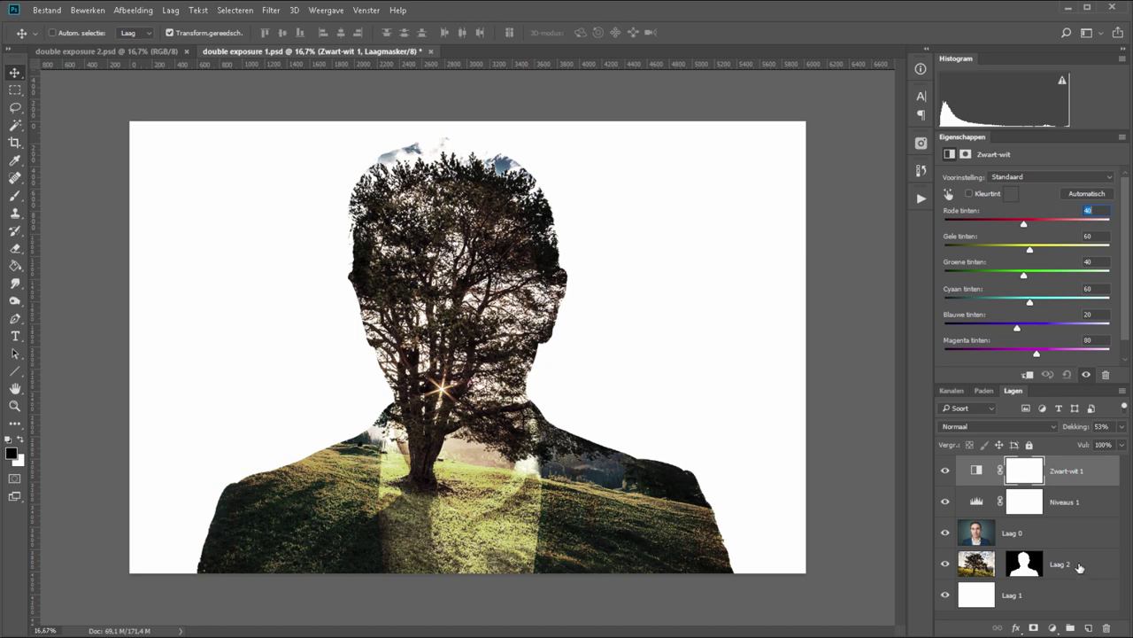
pyautogui.click(1079, 567)
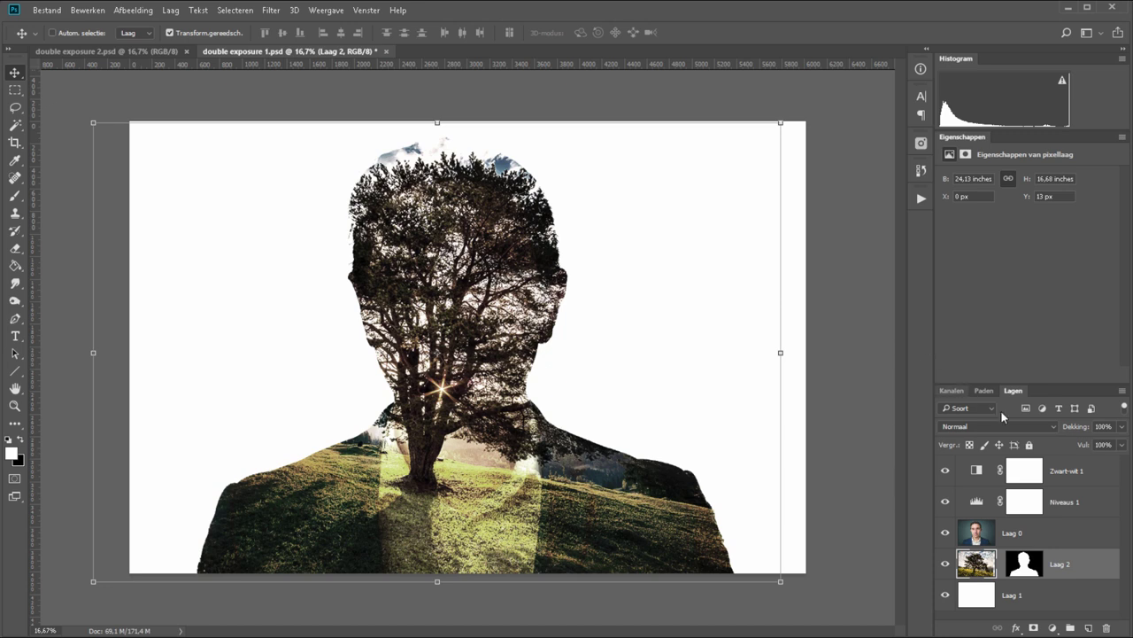
# - Set Laag 2's opacity to 90% and select its layer mask for painting
pyautogui.moveTo(1079, 434); pyautogui.dragTo(1078, 432)
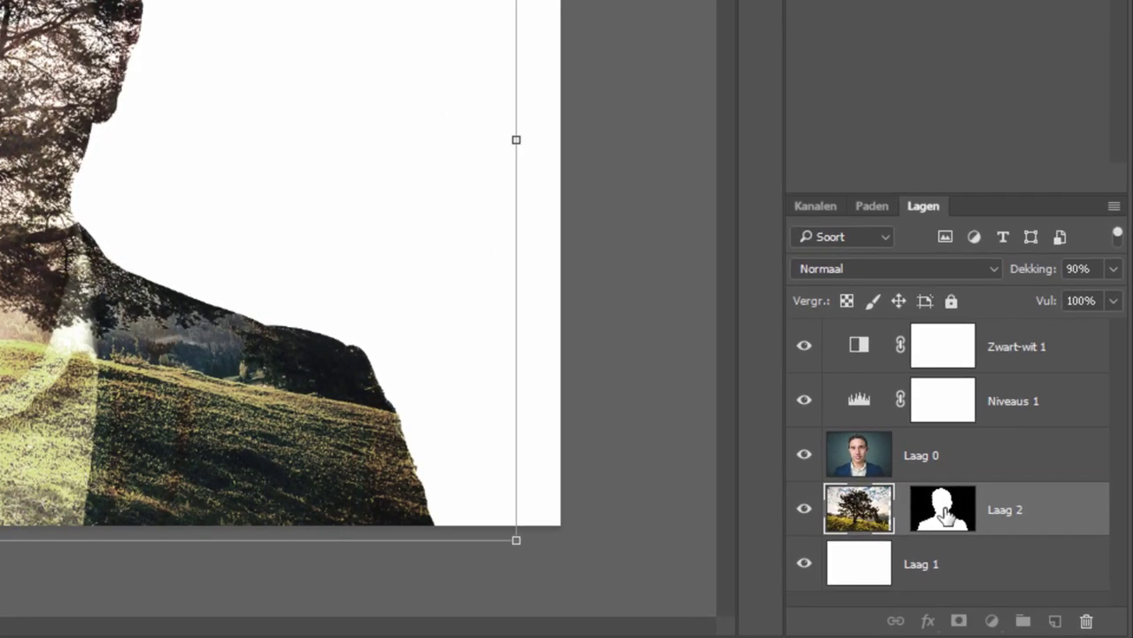
pyautogui.click(944, 513)
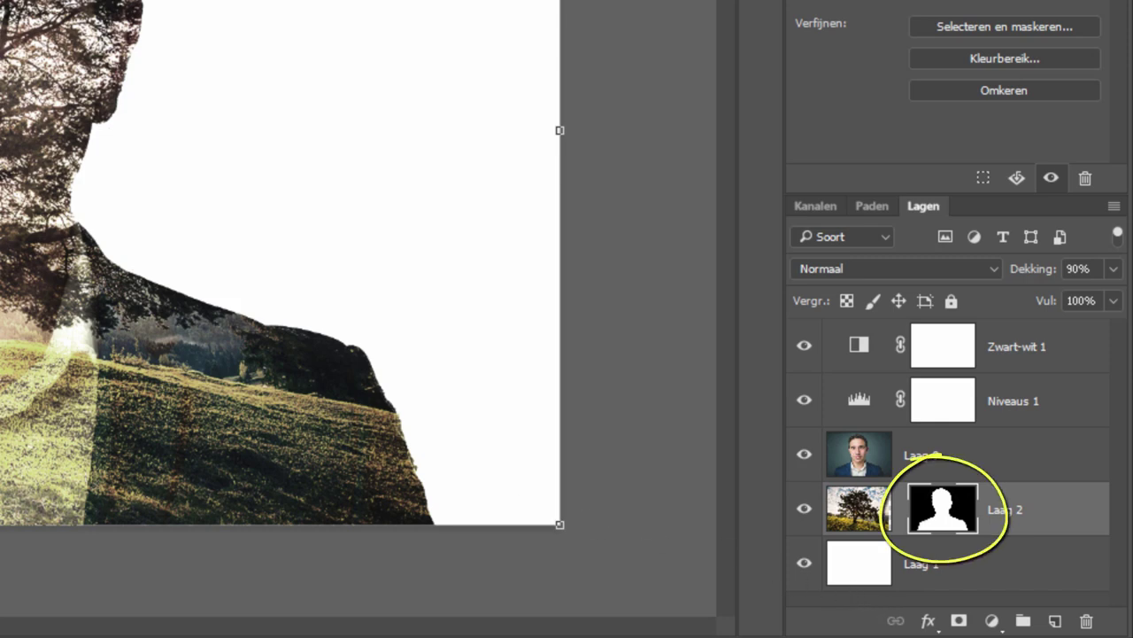
# - Paint the eyes and face back in on the tree mask with a 432 px brush at 10% opacity
pyautogui.press('b')
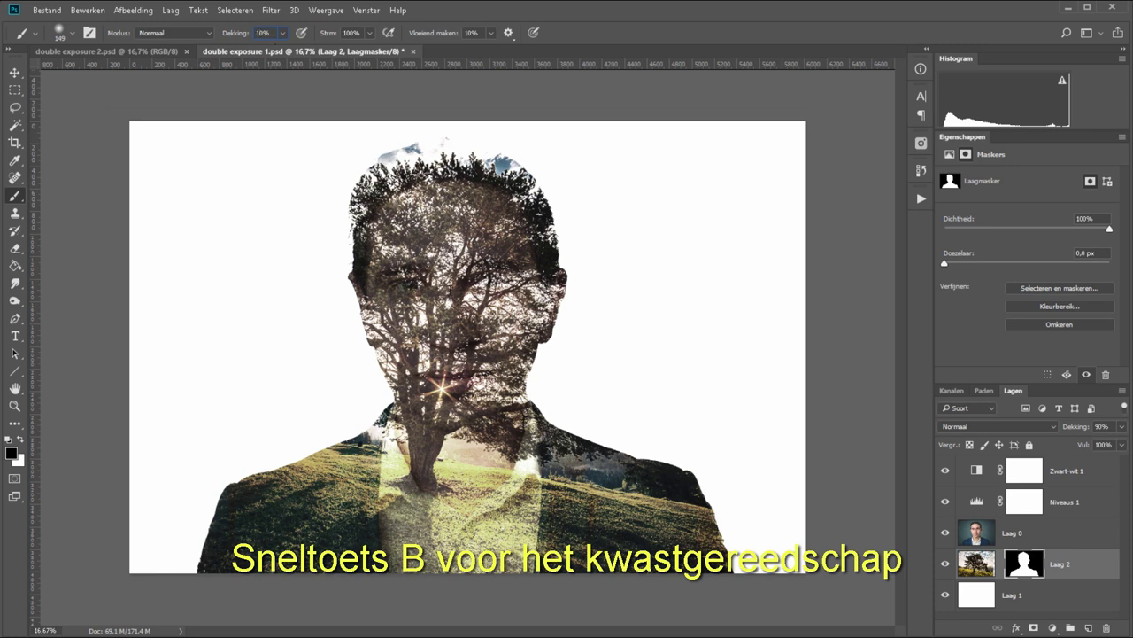
pyautogui.rightClick(453, 345)
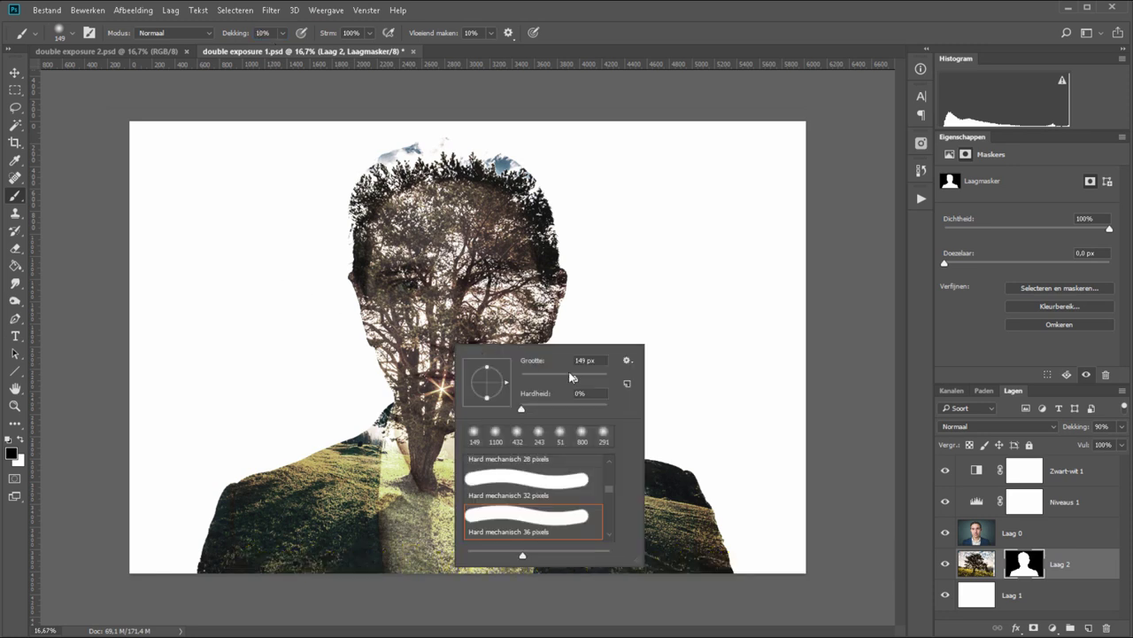
pyautogui.click(587, 378)
pyautogui.moveTo(587, 378); pyautogui.dragTo(595, 378)
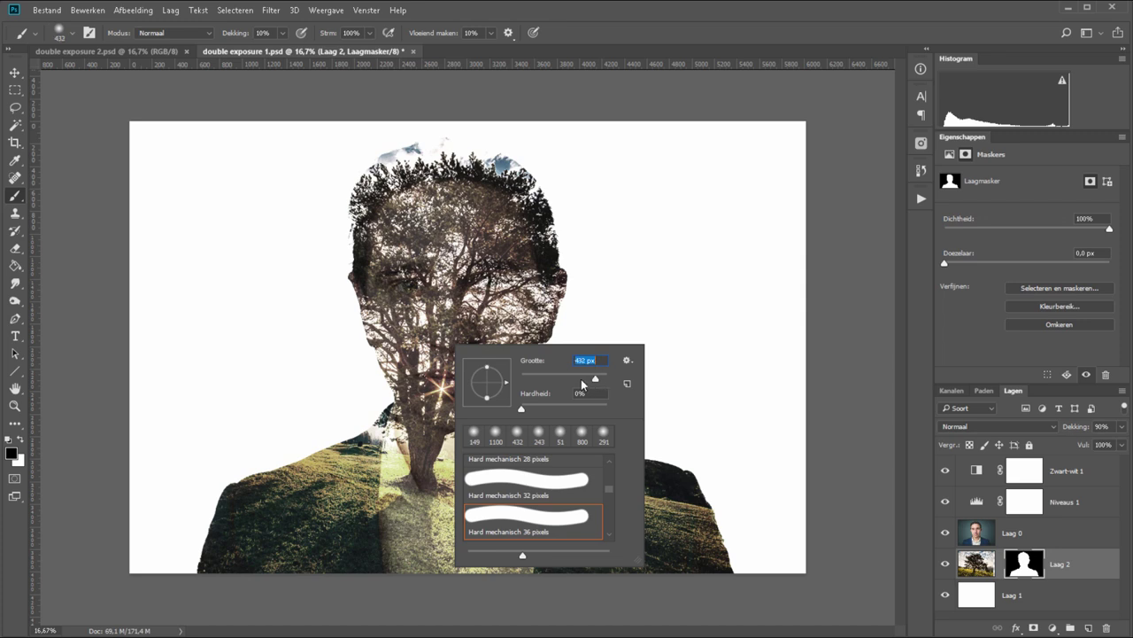
pyautogui.click(405, 282)
pyautogui.moveTo(405, 281)
pyautogui.mouseDown()
pyautogui.moveTo(509, 291)
pyautogui.moveTo(474, 304)
pyautogui.moveTo(487, 358)
pyautogui.moveTo(460, 284)
pyautogui.moveTo(390, 285)
pyautogui.moveTo(430, 289)
pyautogui.moveTo(465, 428)
pyautogui.mouseUp()
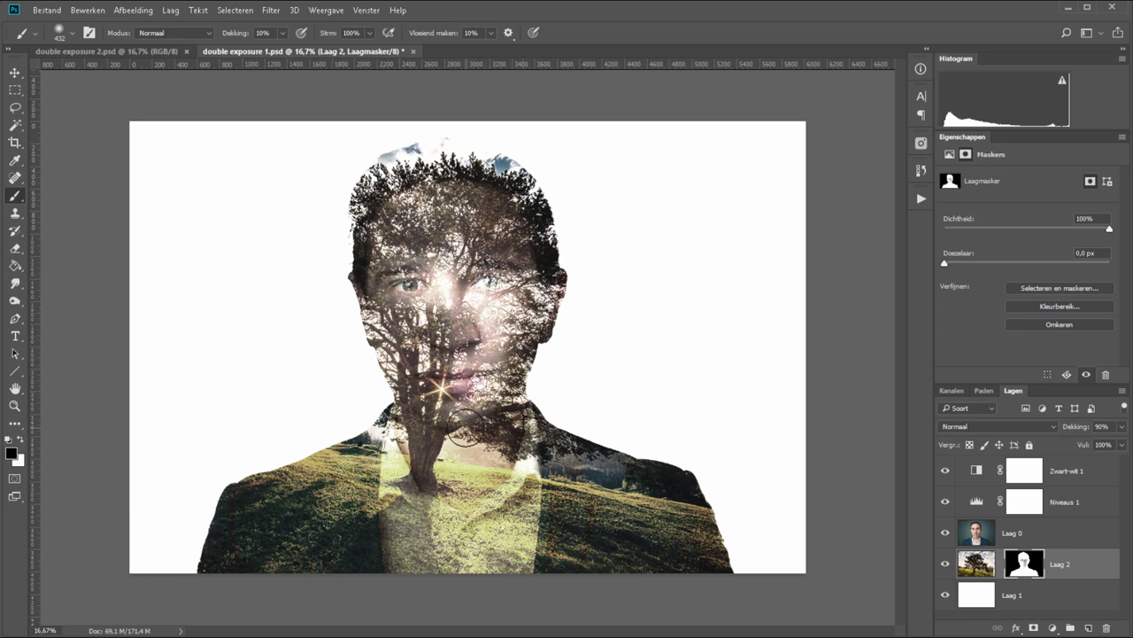